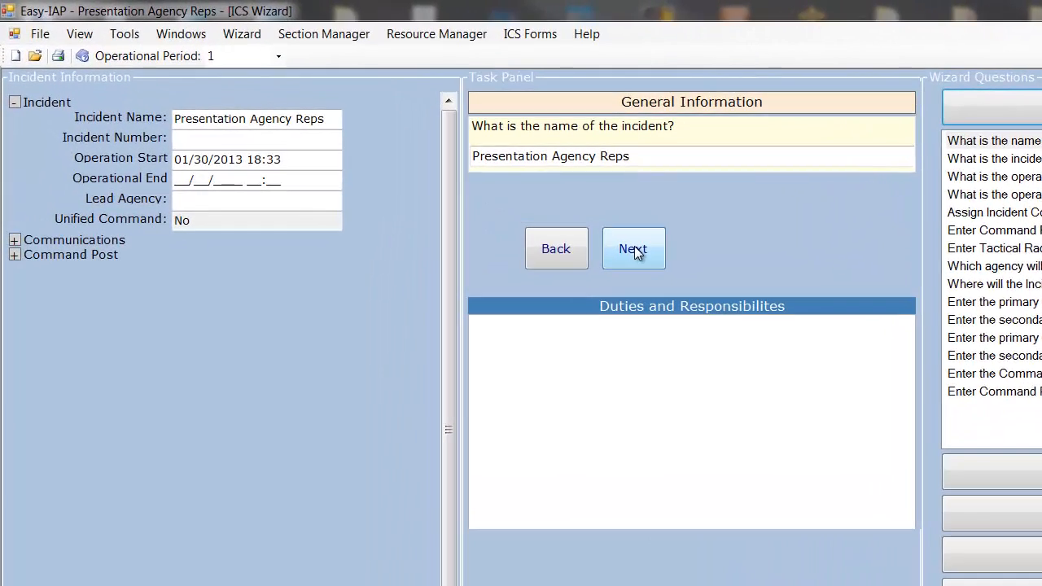
# Set the incident number to 123213 in the wizard, keeping the existing incident name and operational start date and time
pyautogui.click(634, 250)
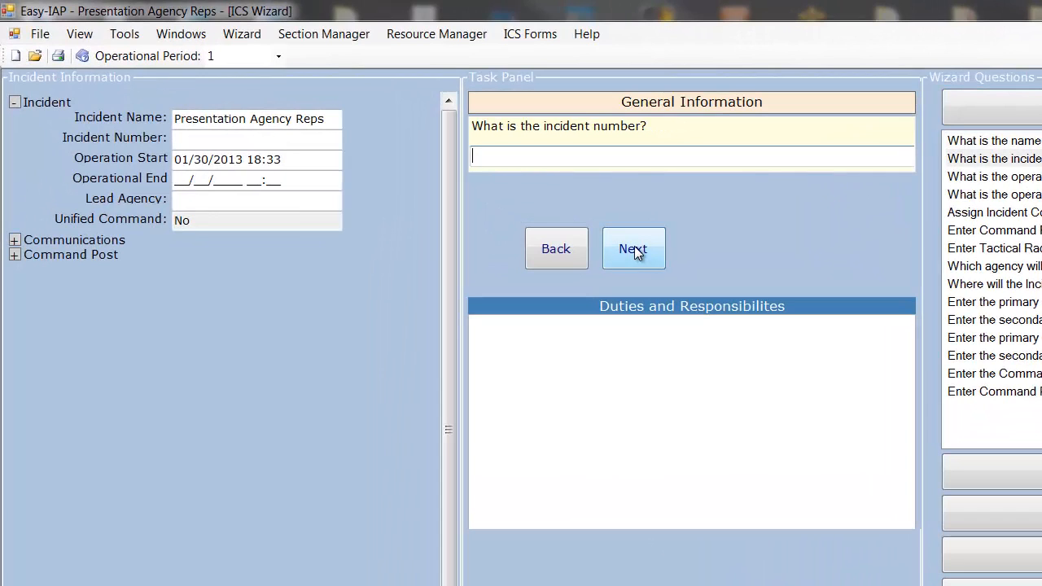
pyautogui.write('123213')
pyautogui.click(633, 253)
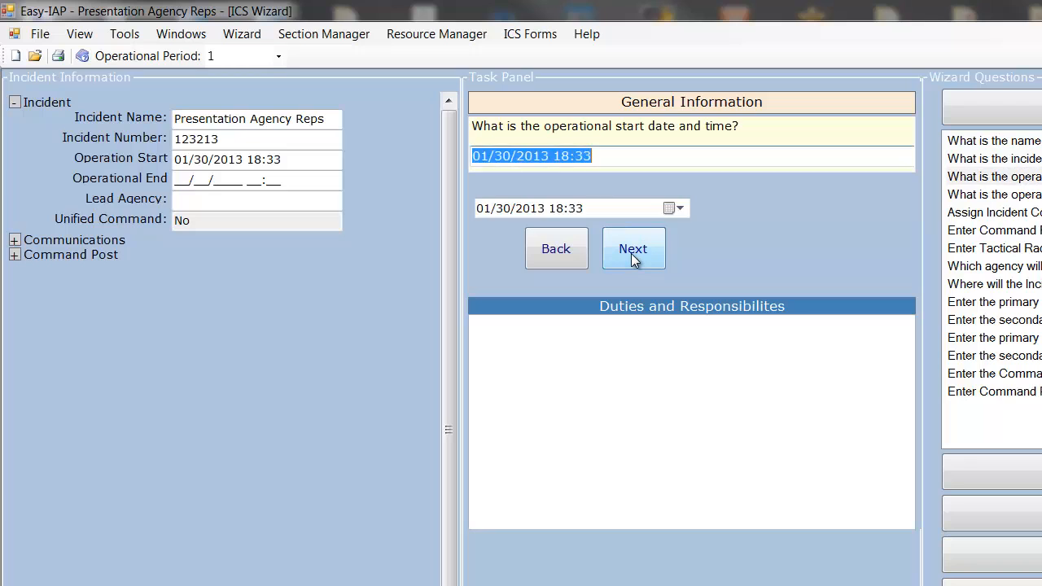
pyautogui.click(641, 253)
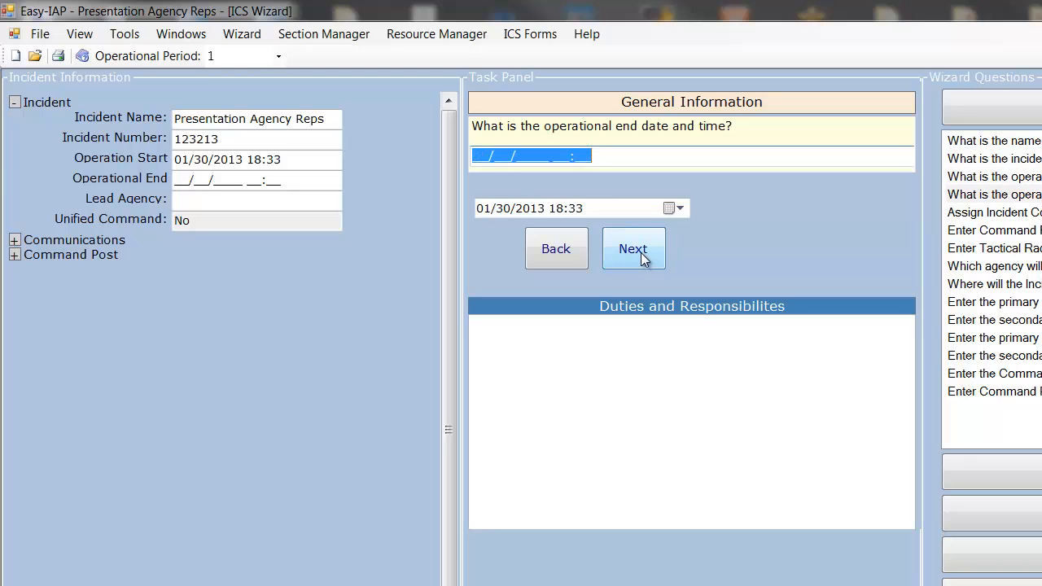
# Set the operational end date and time to 01/31/2013 18:33 and continue the wizard
pyautogui.click(675, 208)
pyautogui.click(612, 338)
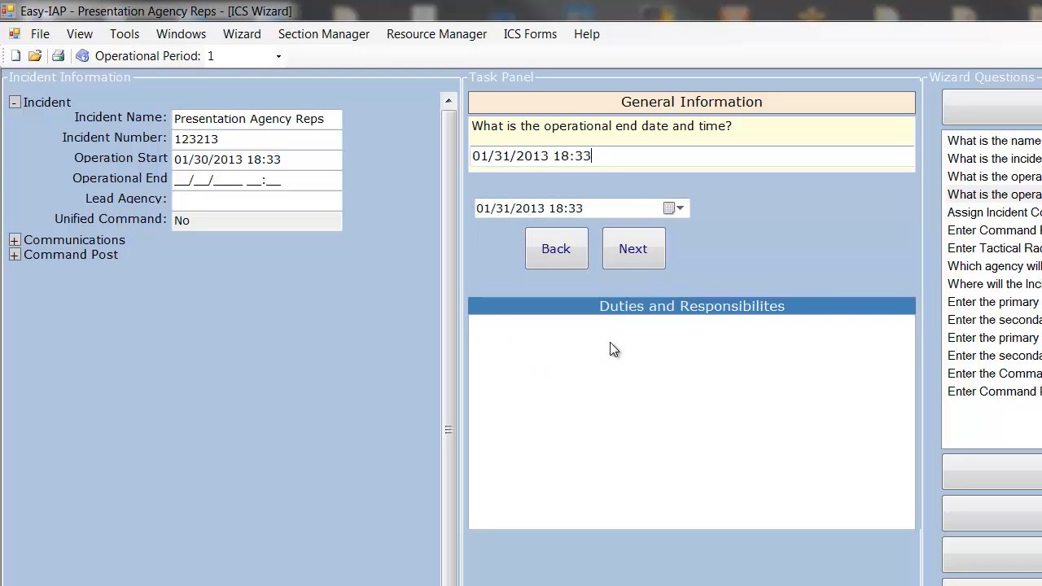
pyautogui.click(637, 255)
# Assign the first person in the Tioga County Sheriff roster as Incident Commander
pyautogui.click(693, 247)
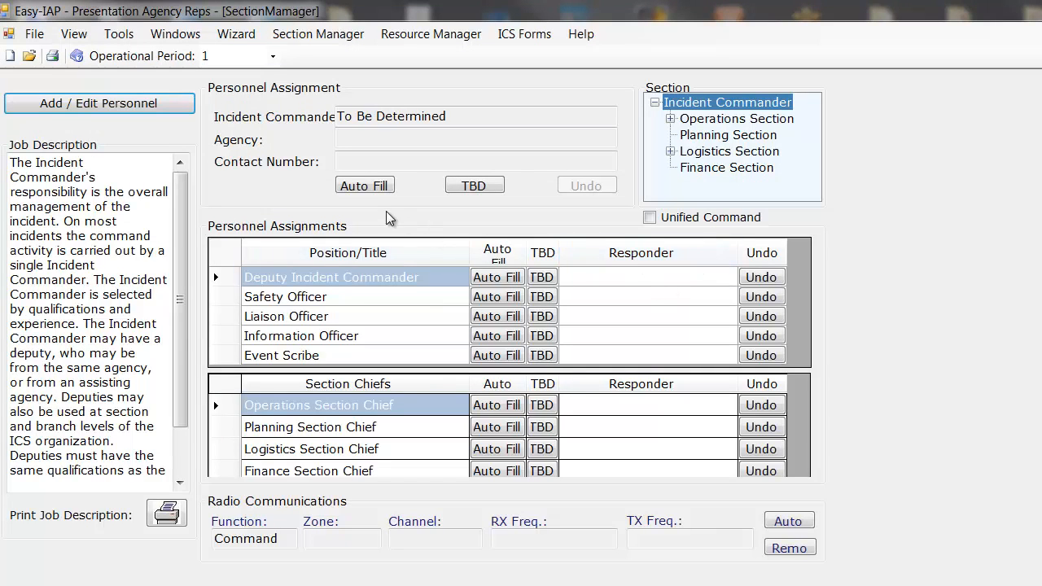
pyautogui.click(363, 186)
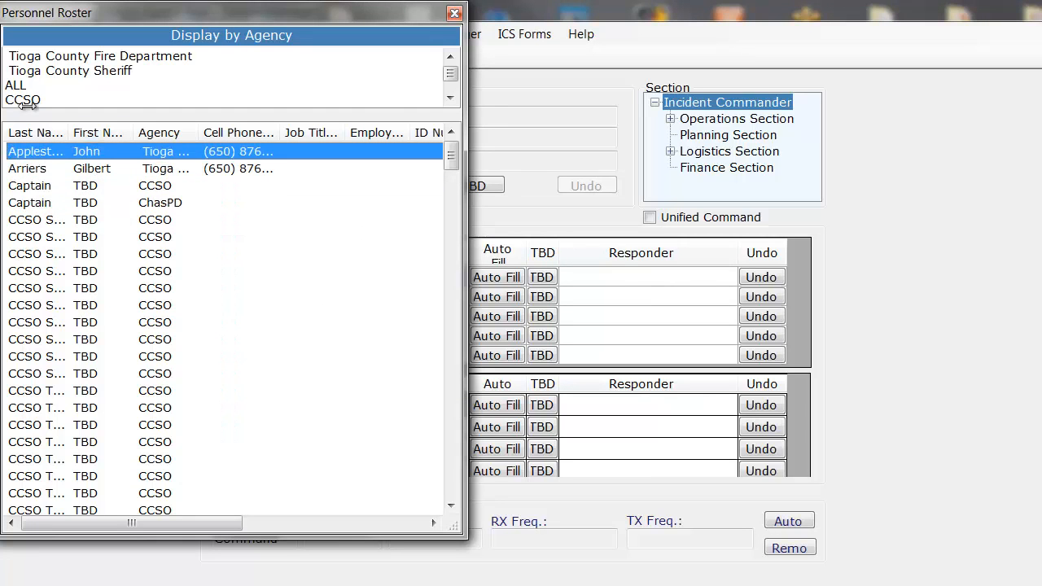
pyautogui.click(36, 70)
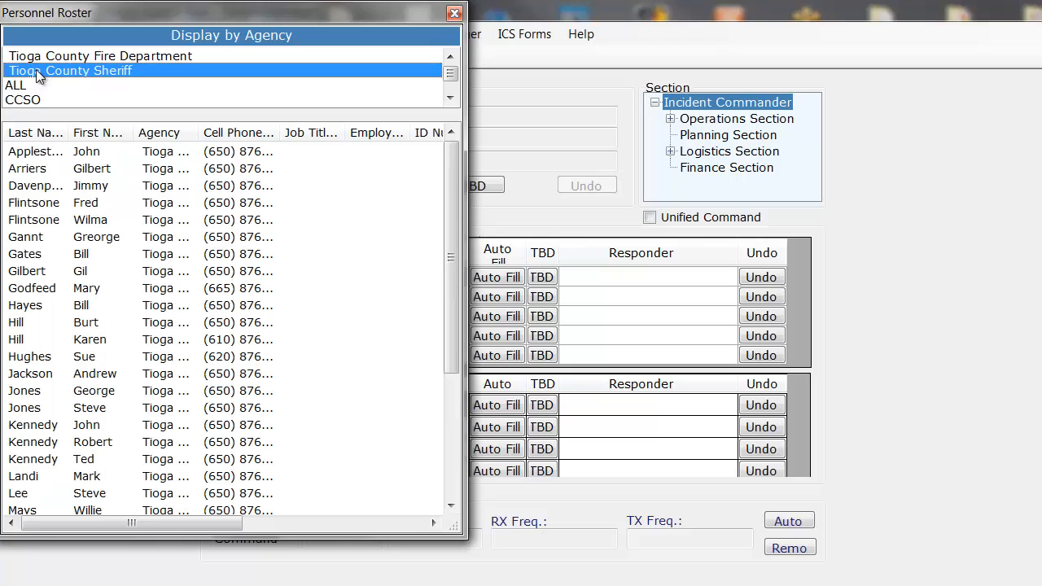
pyautogui.click(53, 153)
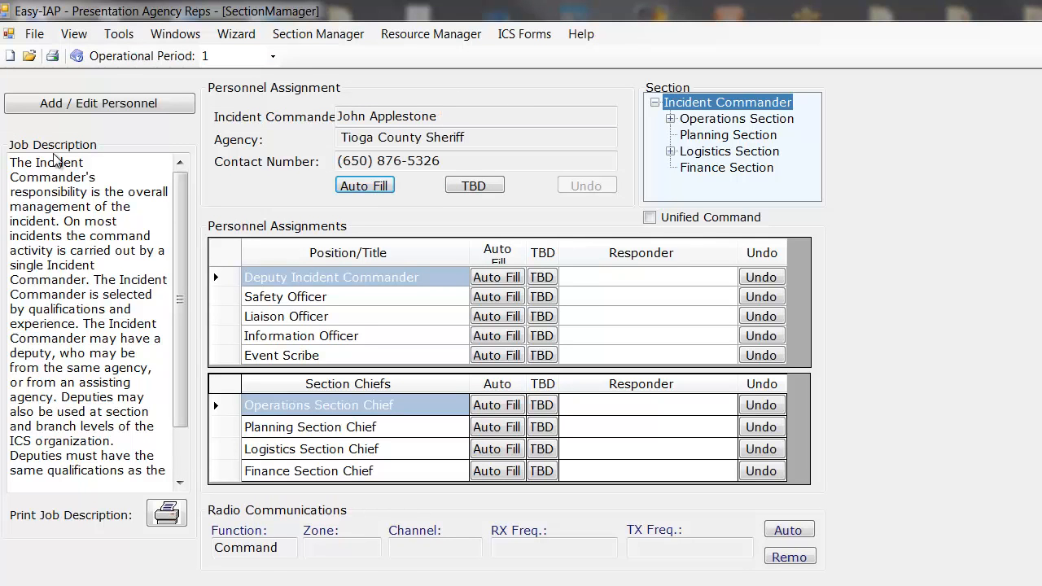
# Assign three different Tioga County Sheriff responders as the Operations, Planning and Logistics Section Chiefs
pyautogui.click(489, 410)
pyautogui.click(226, 288)
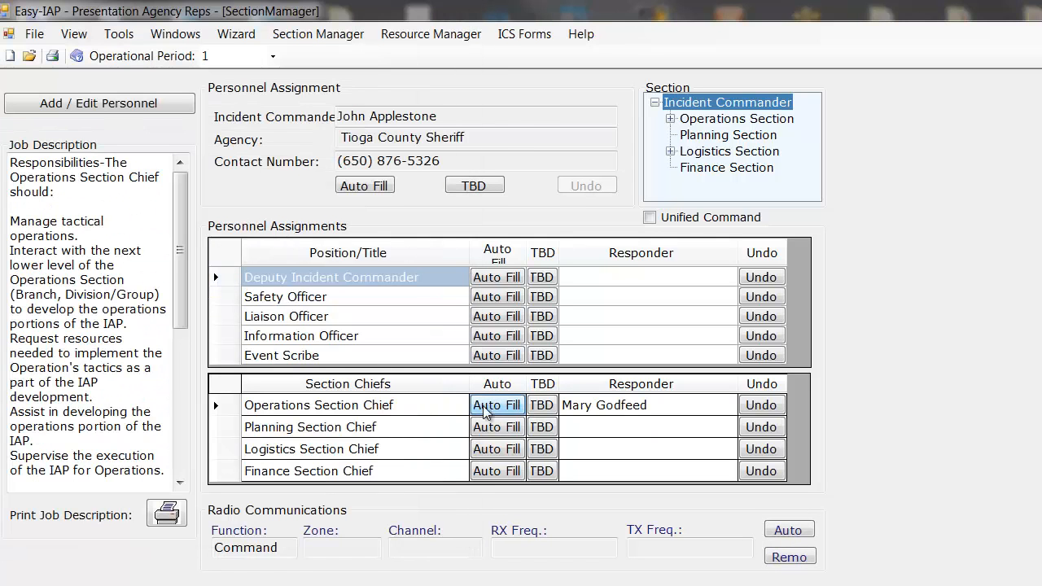
pyautogui.click(504, 436)
pyautogui.click(236, 270)
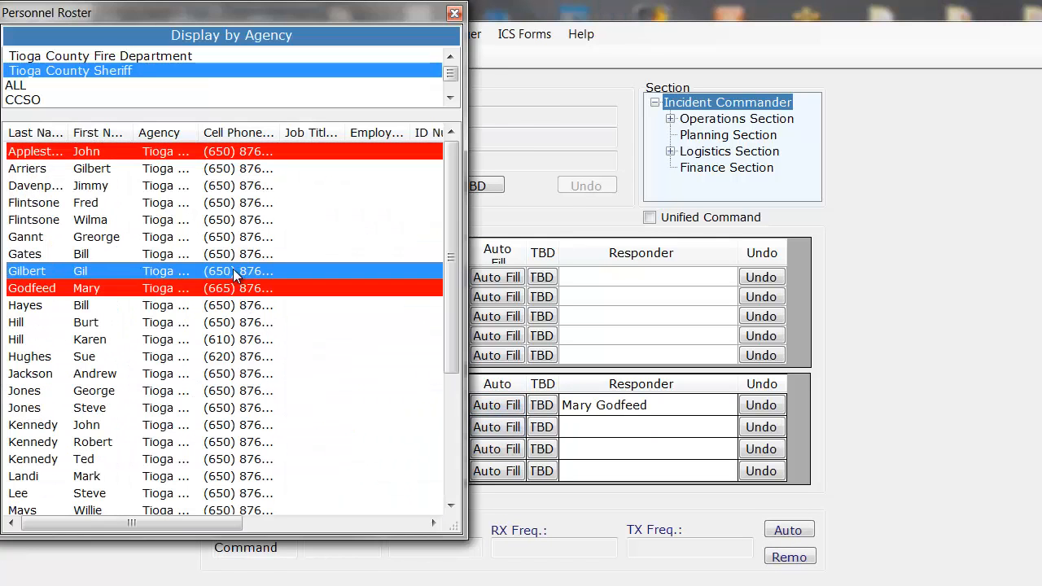
pyautogui.click(490, 452)
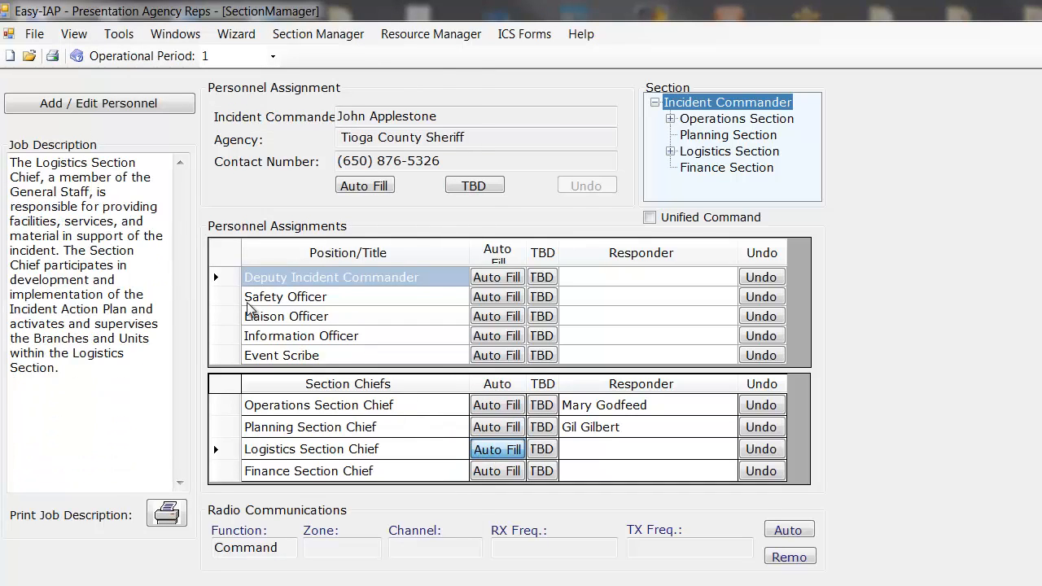
pyautogui.click(236, 254)
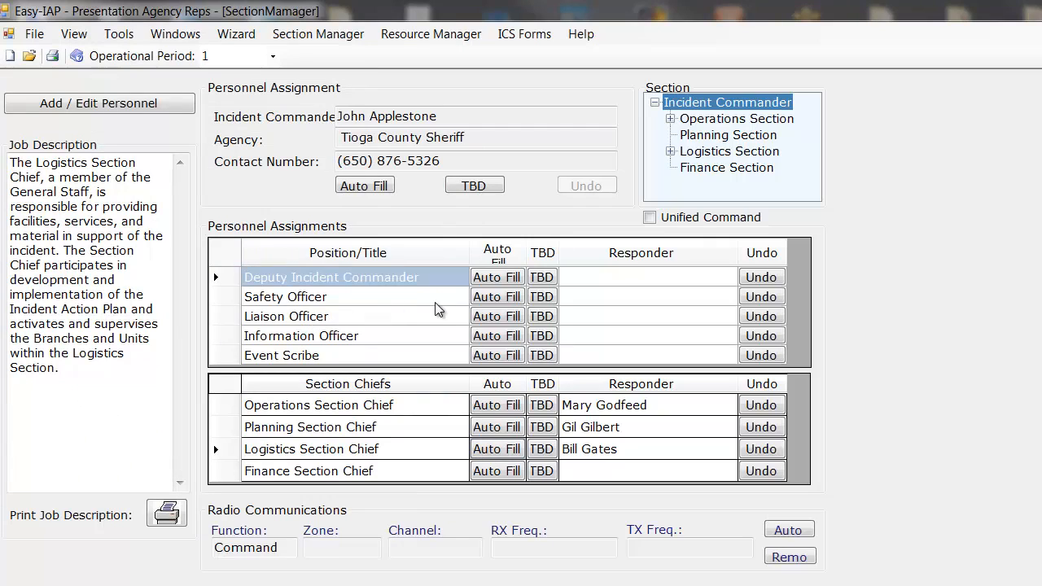
# Assign unused Tioga County Sheriff responders as Safety Officer, Information Officer and Event Scribe
pyautogui.click(488, 298)
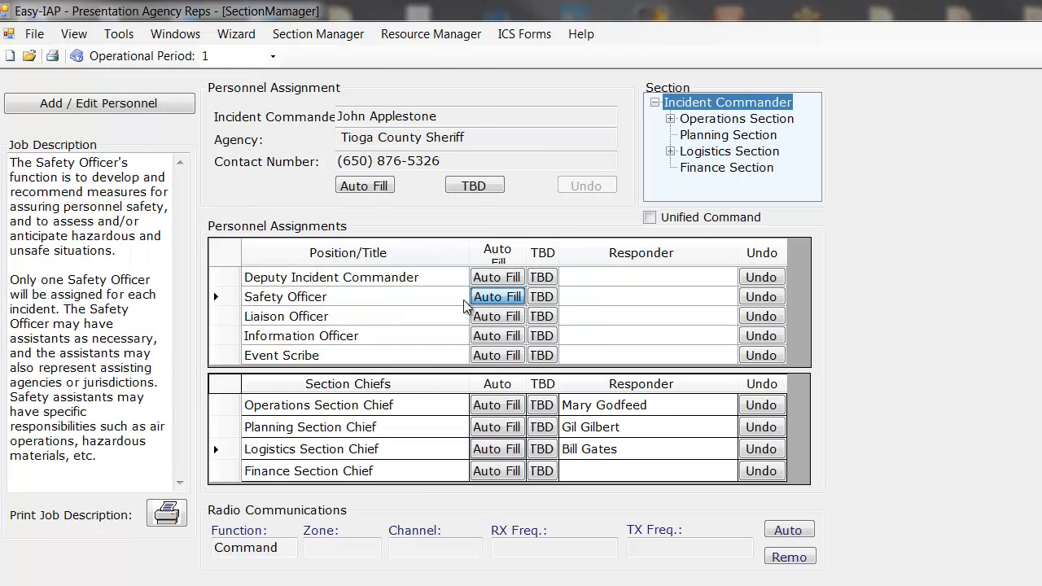
pyautogui.click(236, 236)
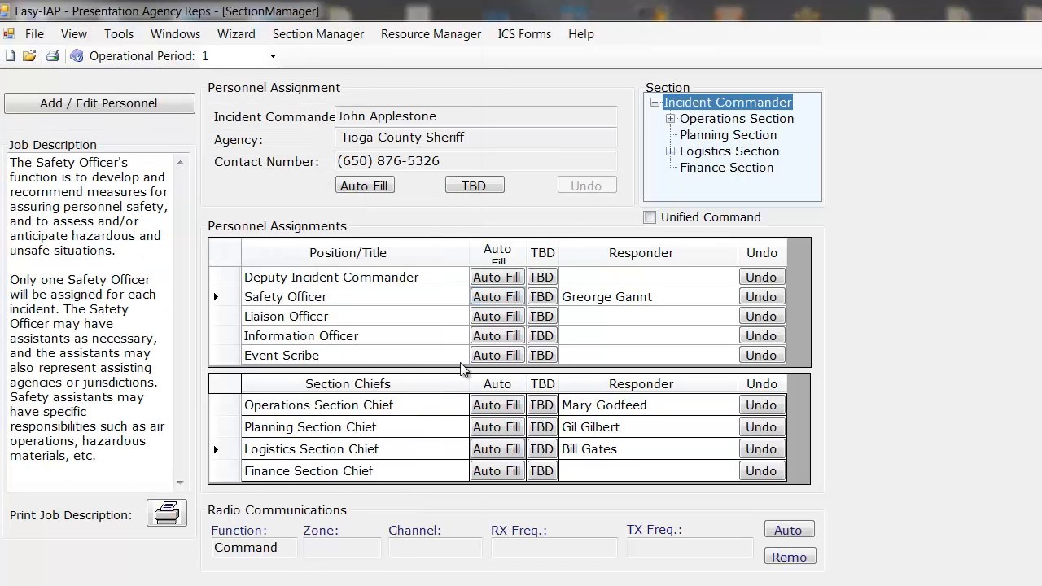
pyautogui.click(493, 339)
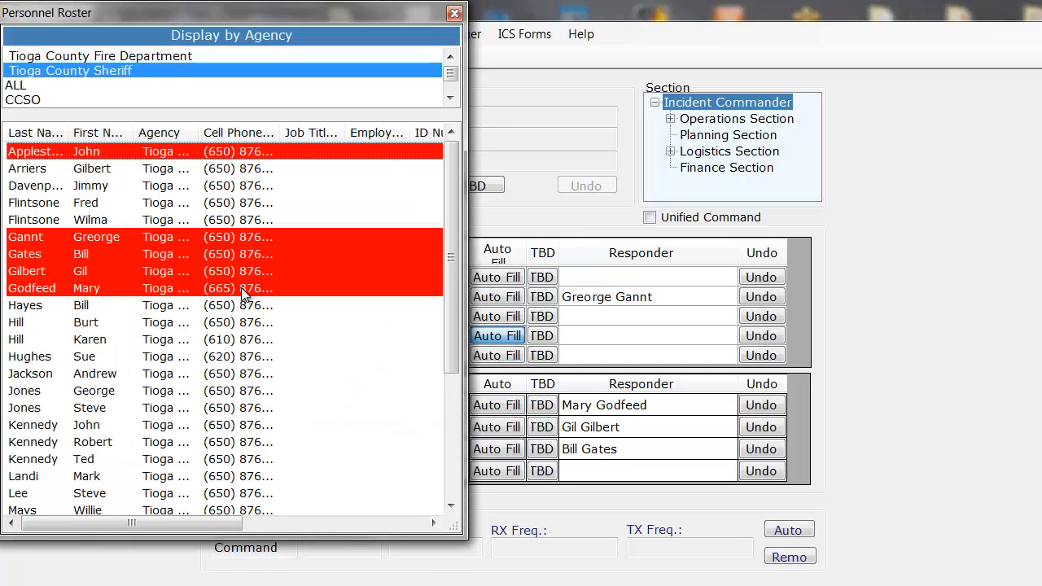
pyautogui.click(232, 220)
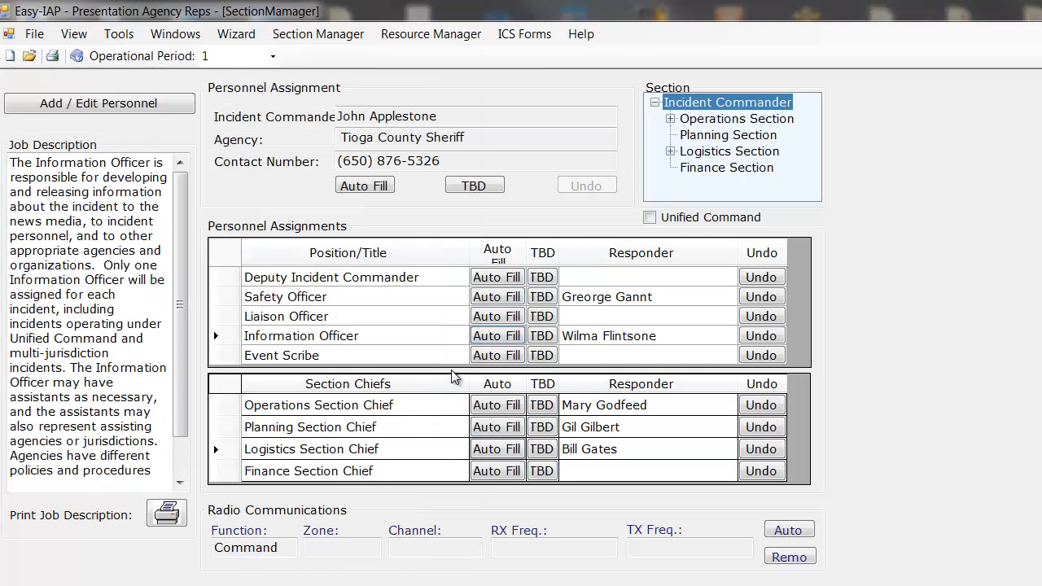
pyautogui.click(493, 358)
pyautogui.click(249, 339)
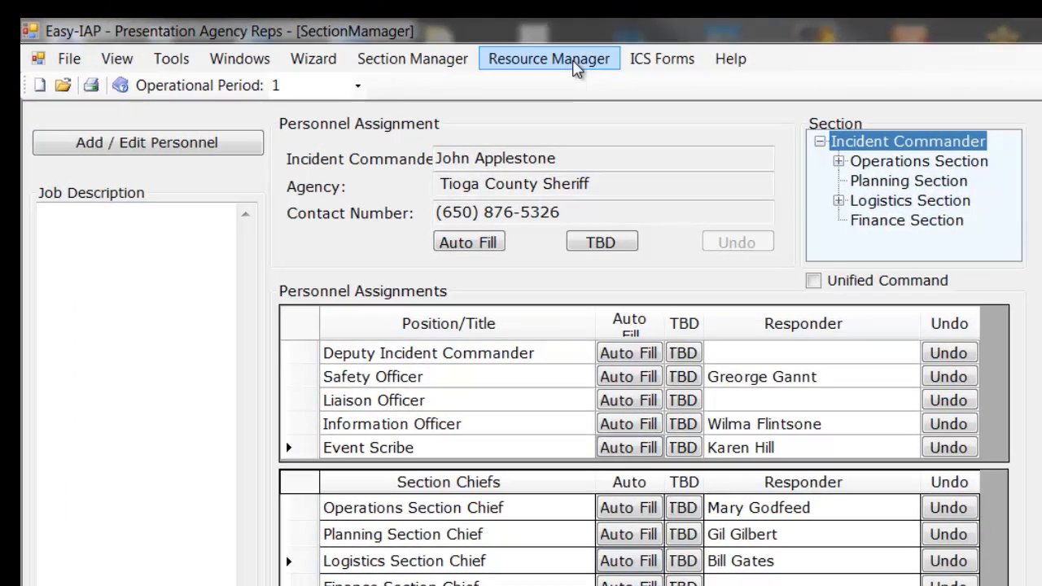
# In the Resource Manager, add an Agency Representative from the Tioga County Fire Department under the Incident Commander
pyautogui.click(573, 62)
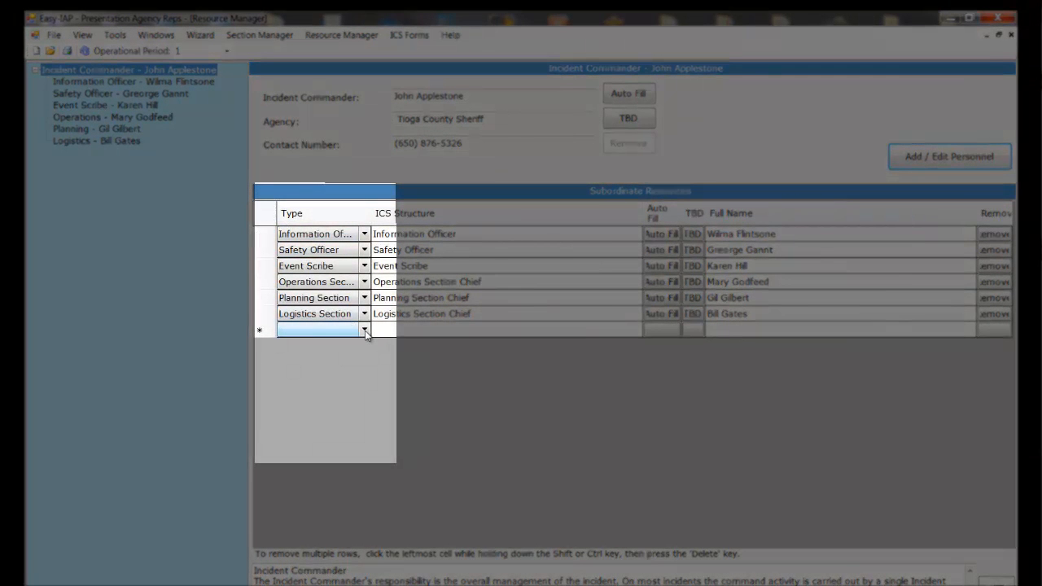
pyautogui.click(365, 332)
pyautogui.click(365, 330)
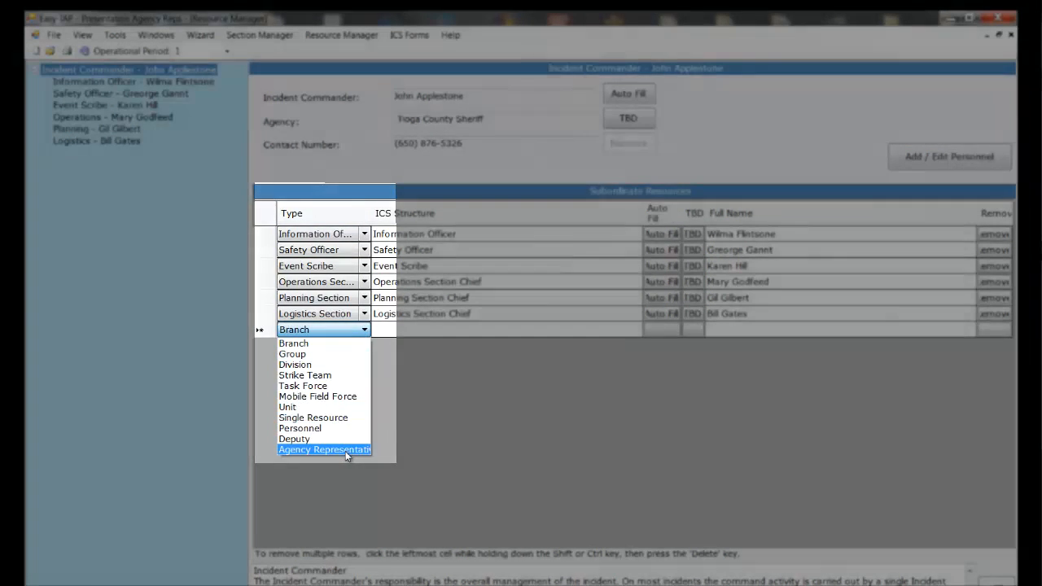
pyautogui.click(345, 451)
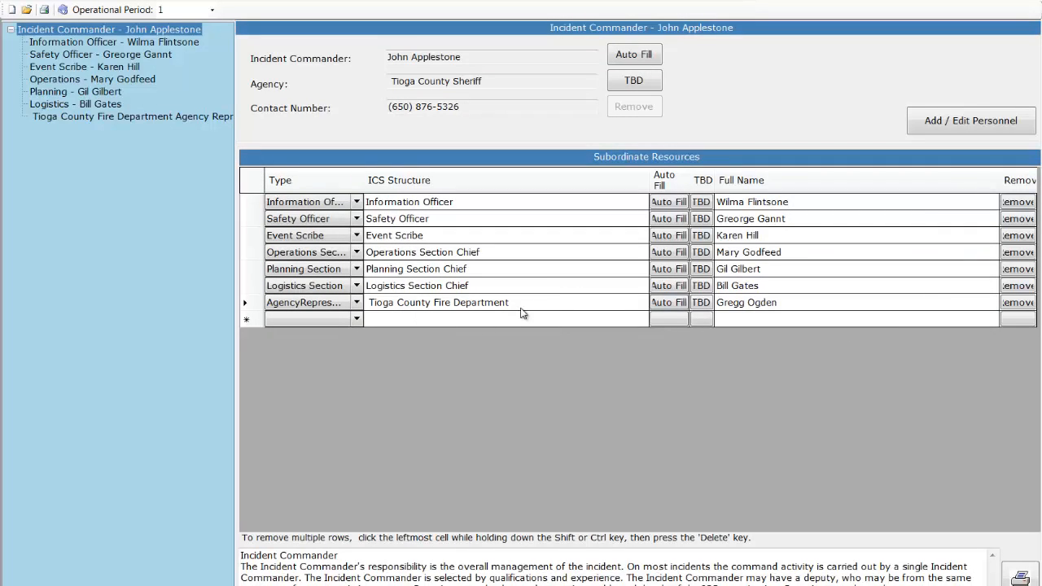
# Add a second Agency Representative under the Incident Commander, filled with the TBD Captain from the CCSO roster
pyautogui.click(356, 320)
pyautogui.click(356, 320)
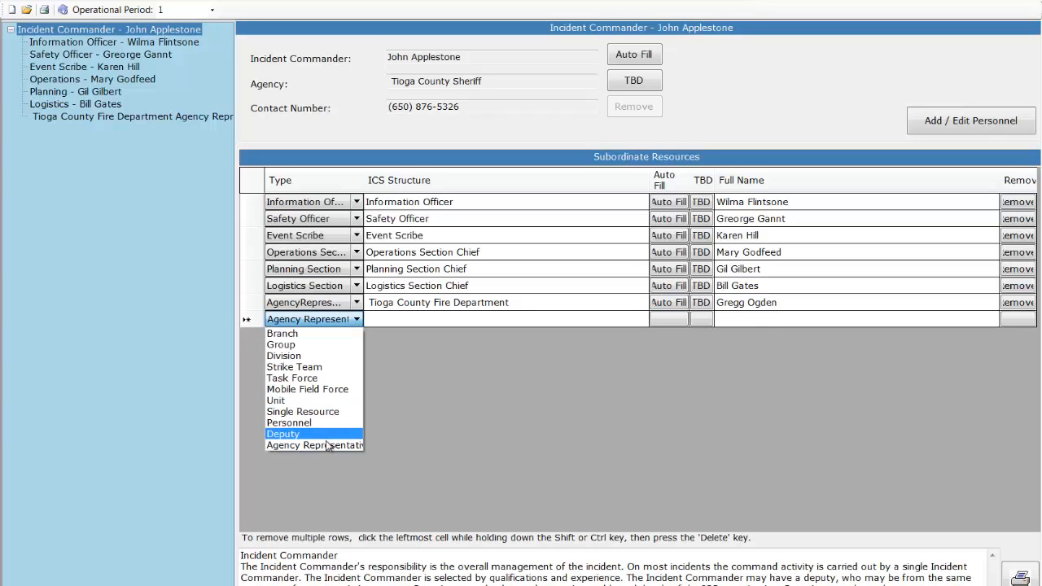
pyautogui.click(326, 445)
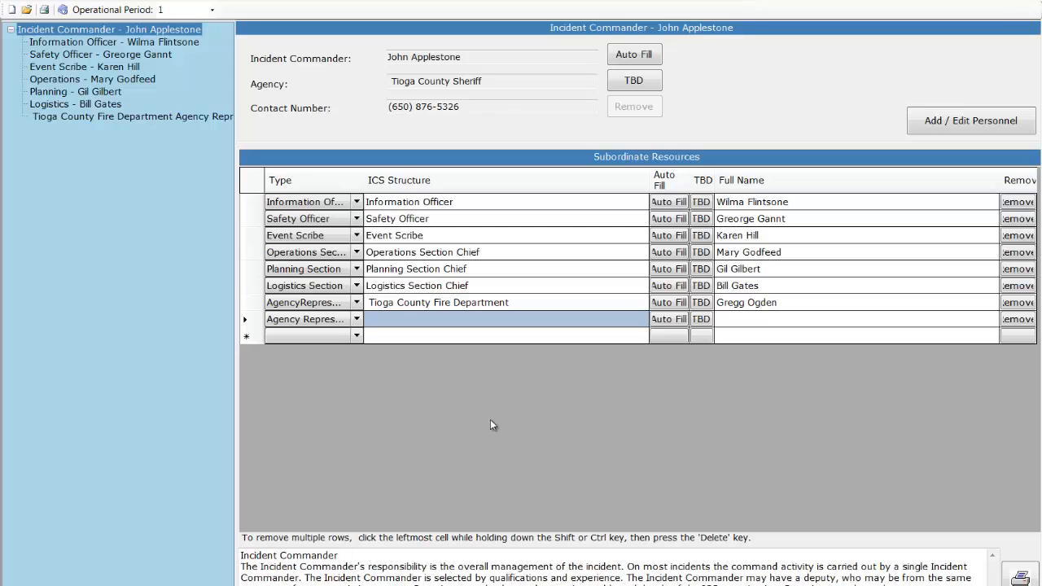
pyautogui.click(661, 320)
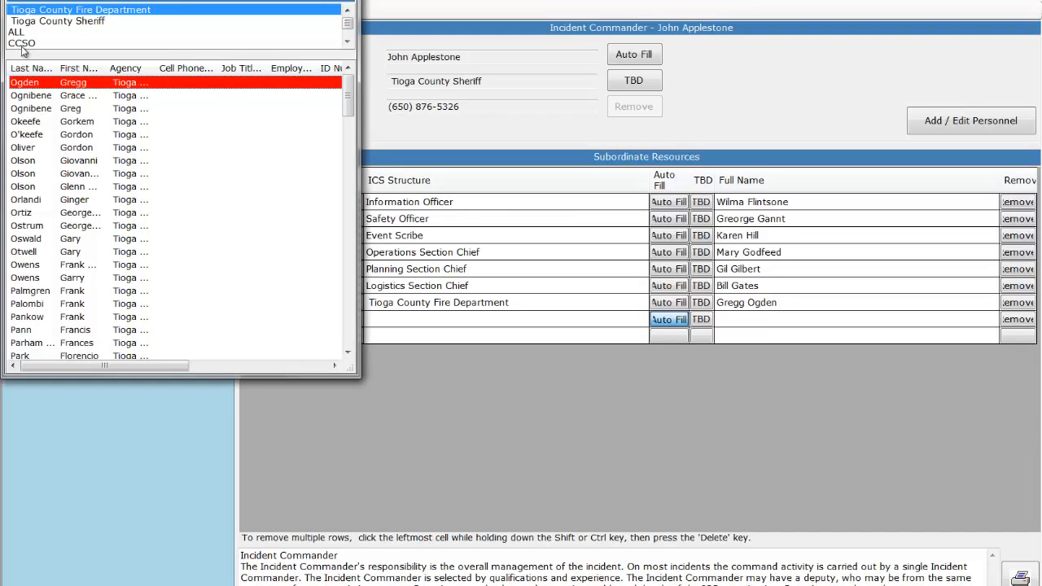
pyautogui.click(22, 44)
pyautogui.click(29, 83)
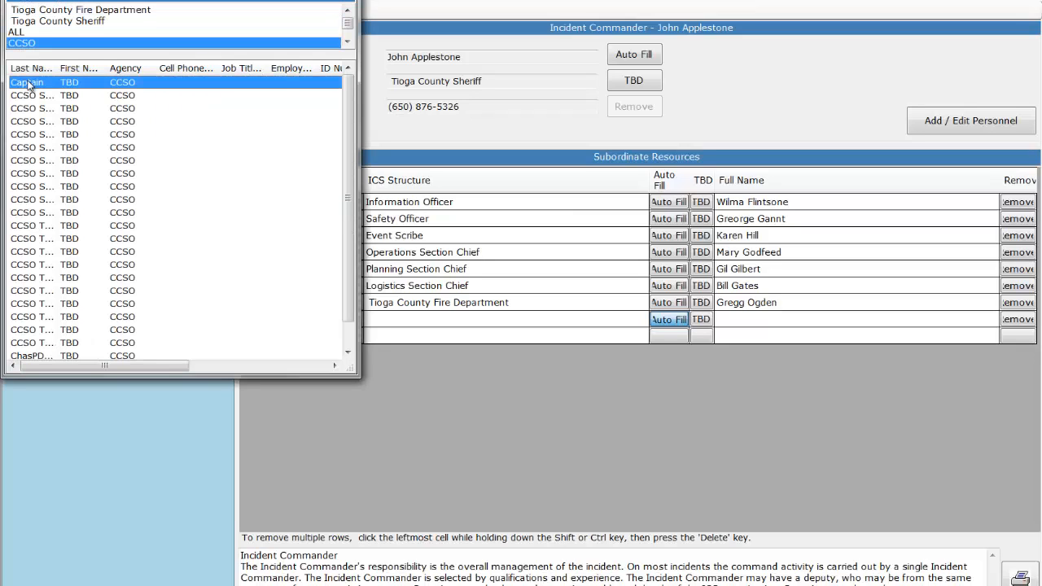
pyautogui.doubleClick(29, 83)
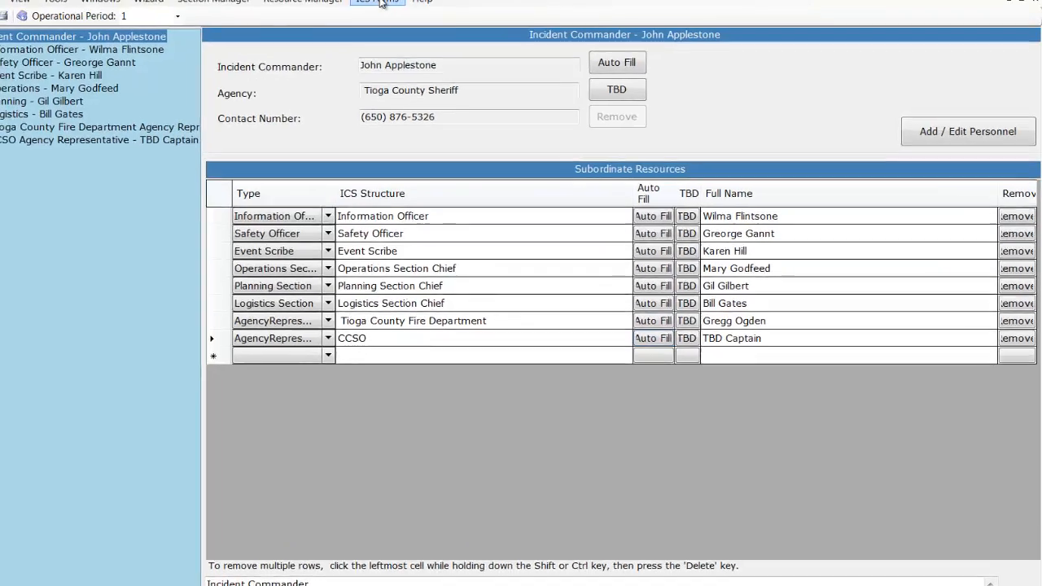
# Open the ICS forms and preview the ICS 203 Organizational Assignment List
pyautogui.click(380, 2)
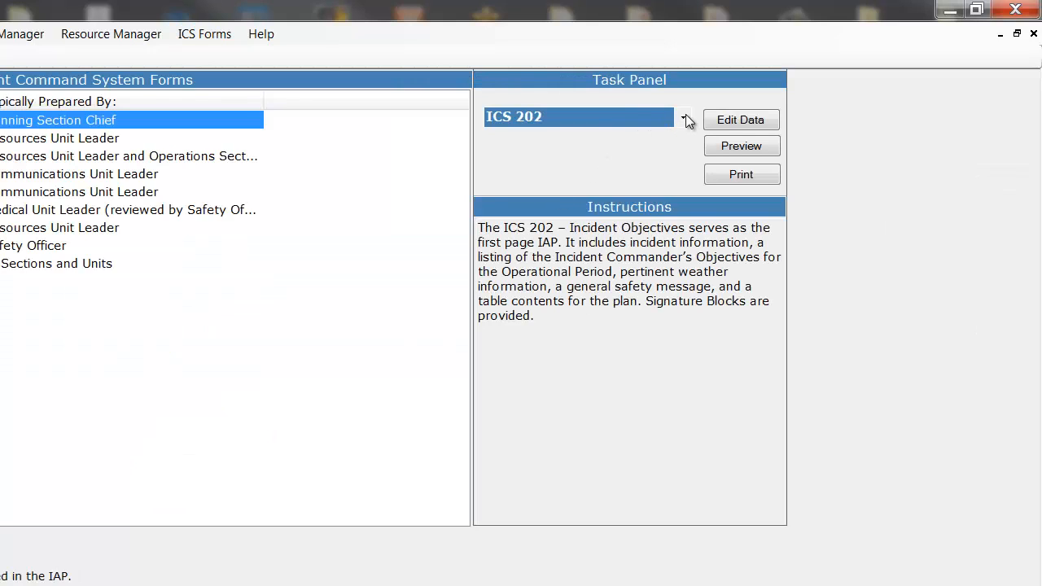
pyautogui.click(682, 119)
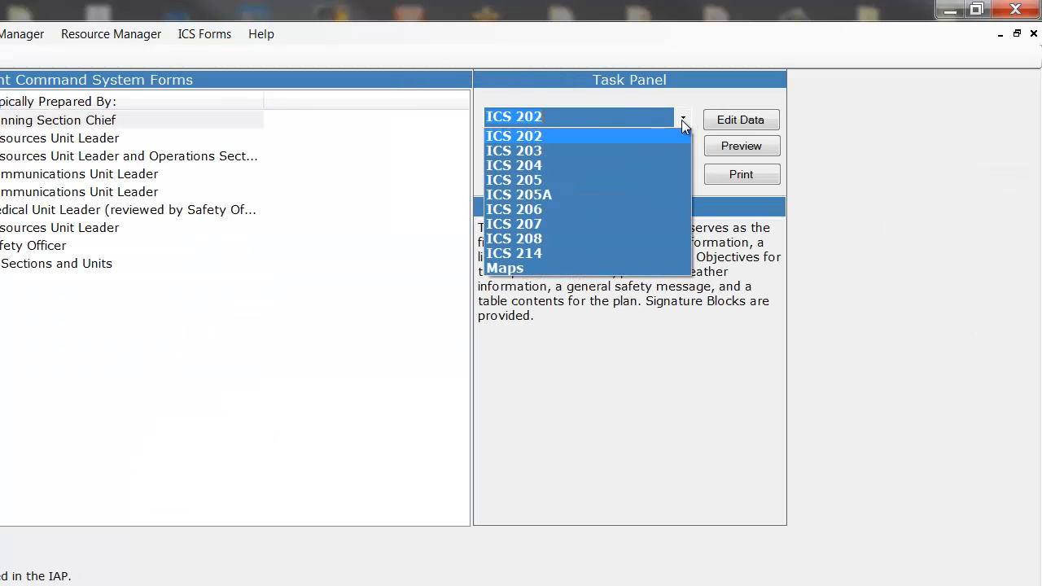
pyautogui.click(551, 151)
pyautogui.click(743, 146)
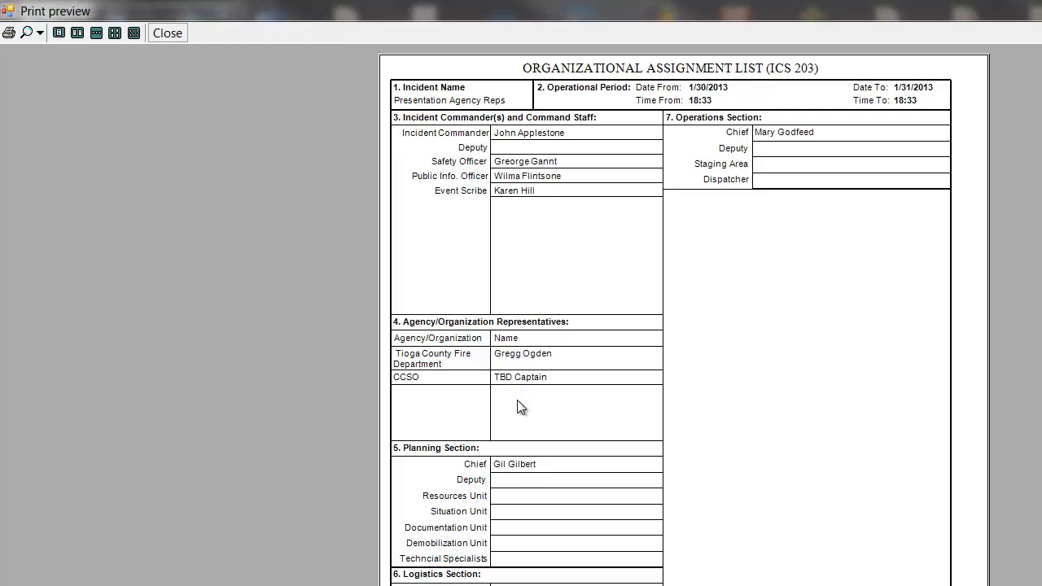
# Zoom the ICS 203 preview to 150%, examine the Agency/Organization Representatives section, and close the preview
pyautogui.click(40, 32)
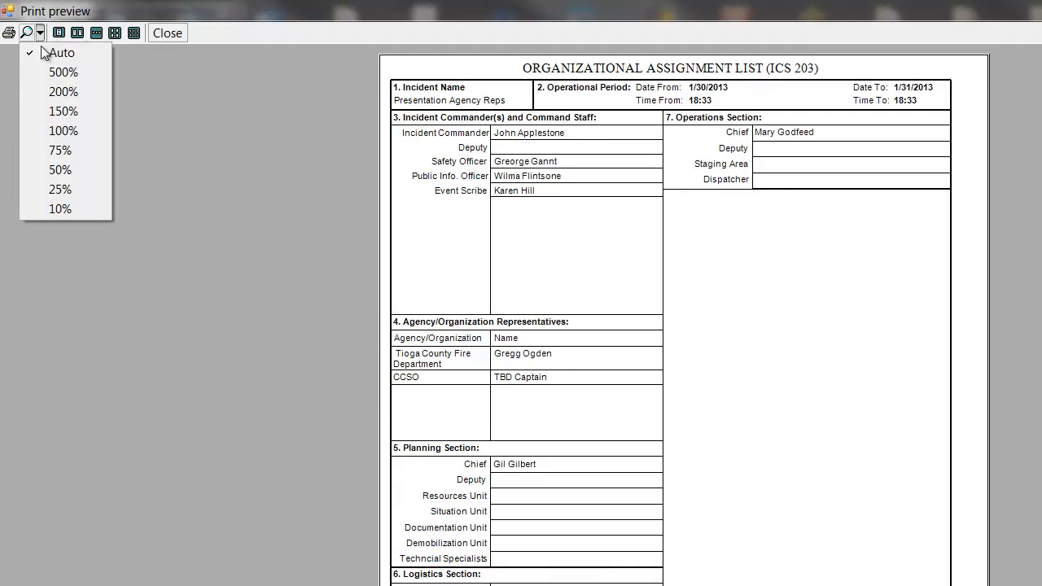
pyautogui.click(53, 113)
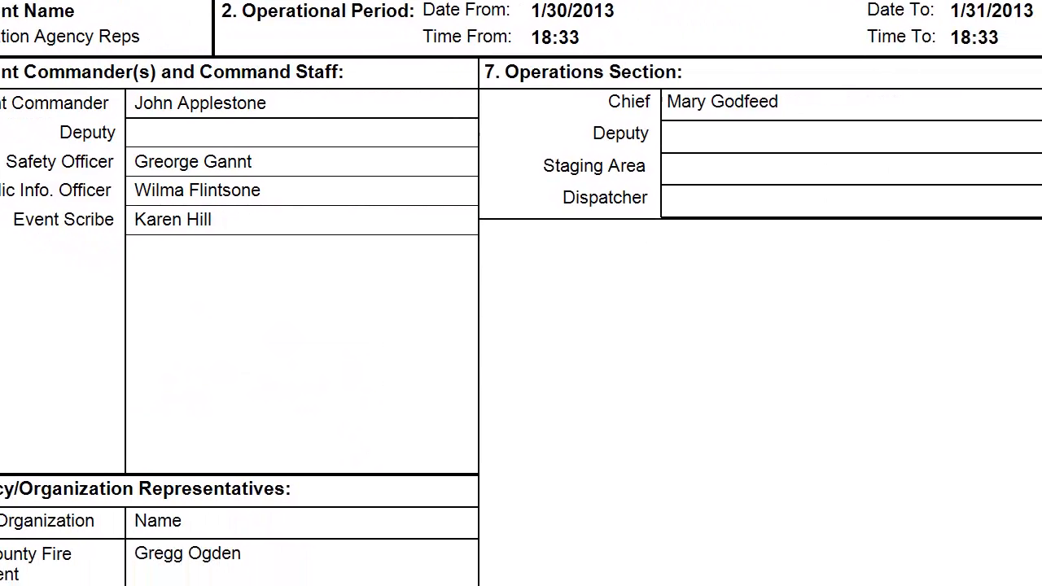
pyautogui.scroll(-4, 1035, 116)
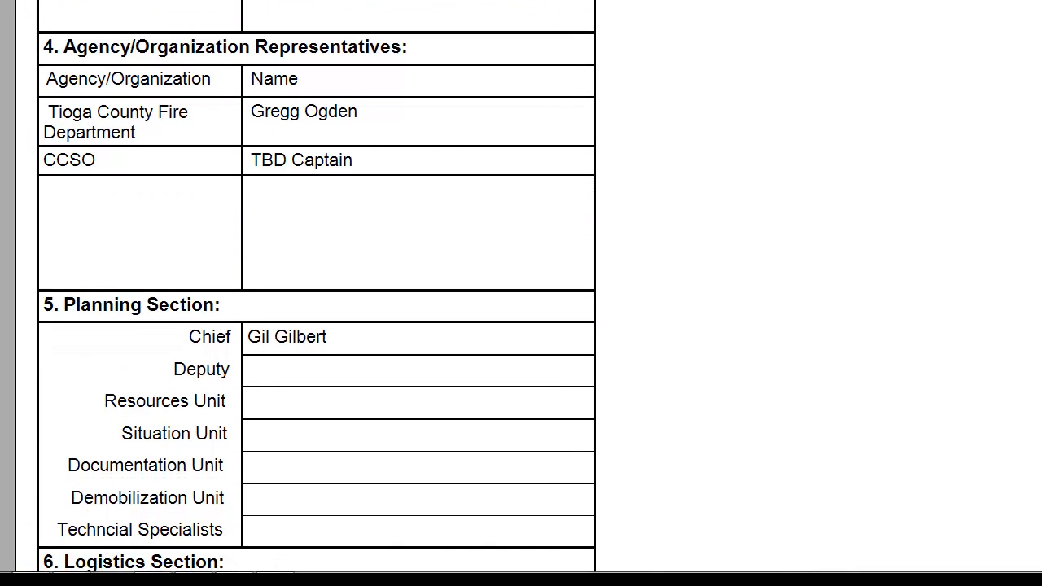
pyautogui.moveTo(1009, 314); pyautogui.dragTo(985, 230)
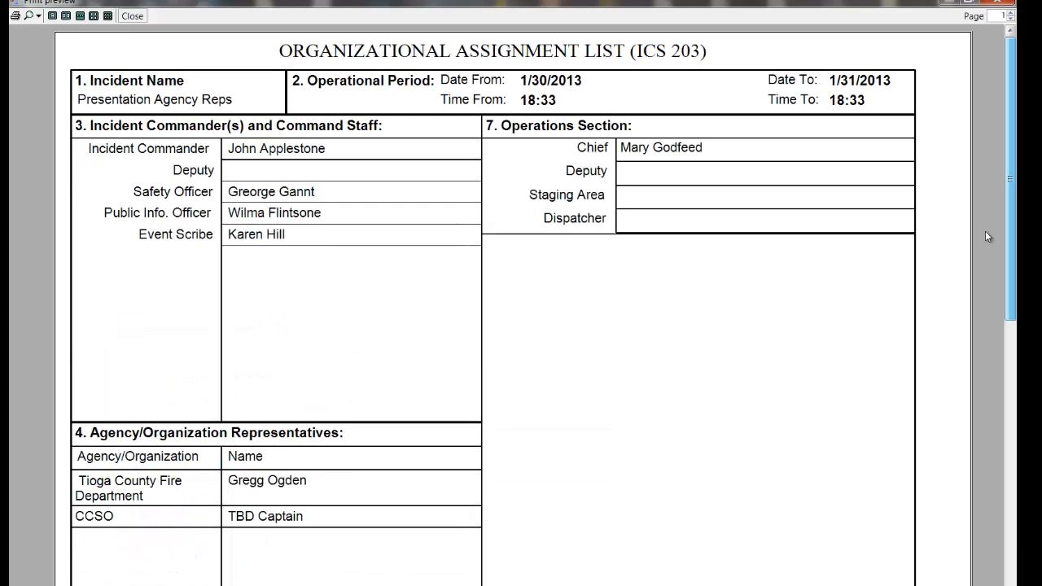
pyautogui.click(131, 17)
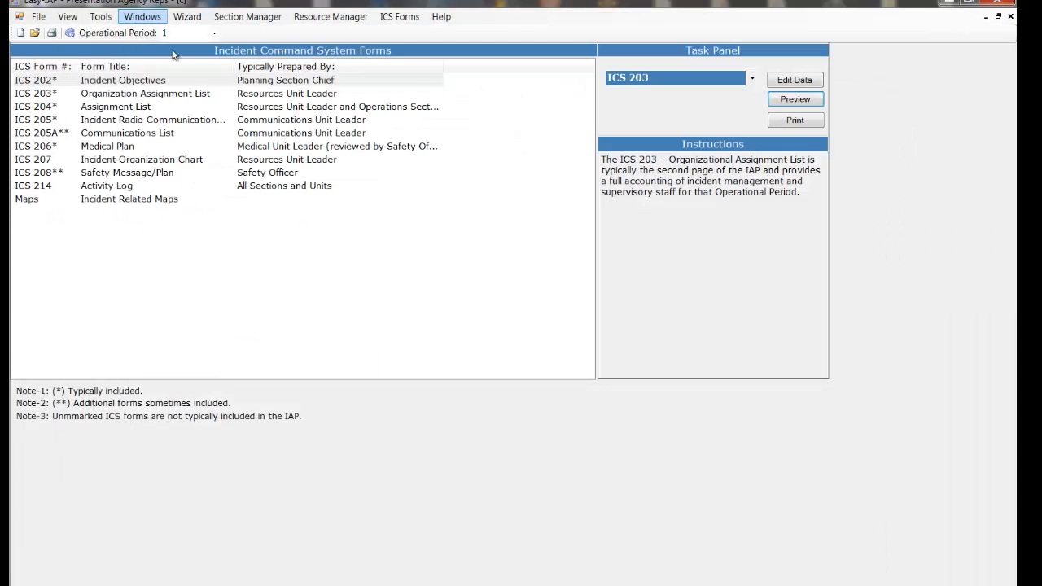
# Preview the ICS 207 Incident Organization Chart for the Incident Commander, examine the command staff and Agency Representative pages, and close the preview
pyautogui.click(753, 78)
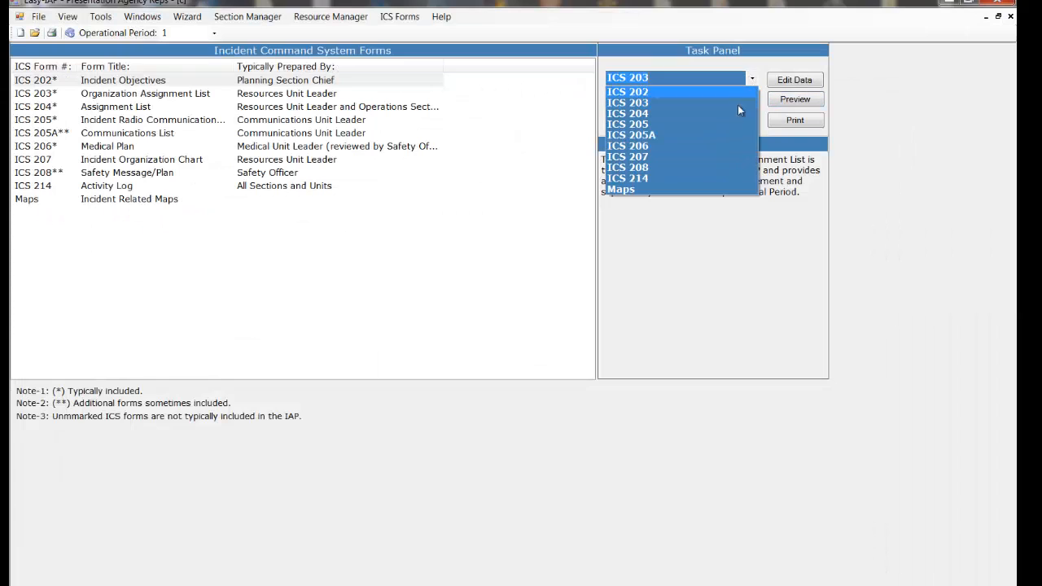
pyautogui.click(698, 155)
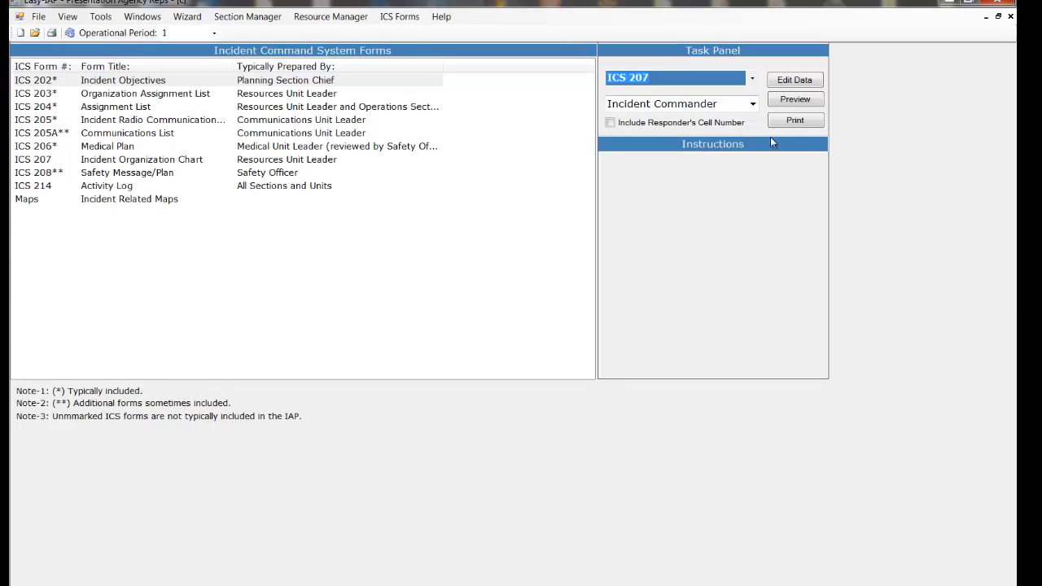
pyautogui.click(801, 104)
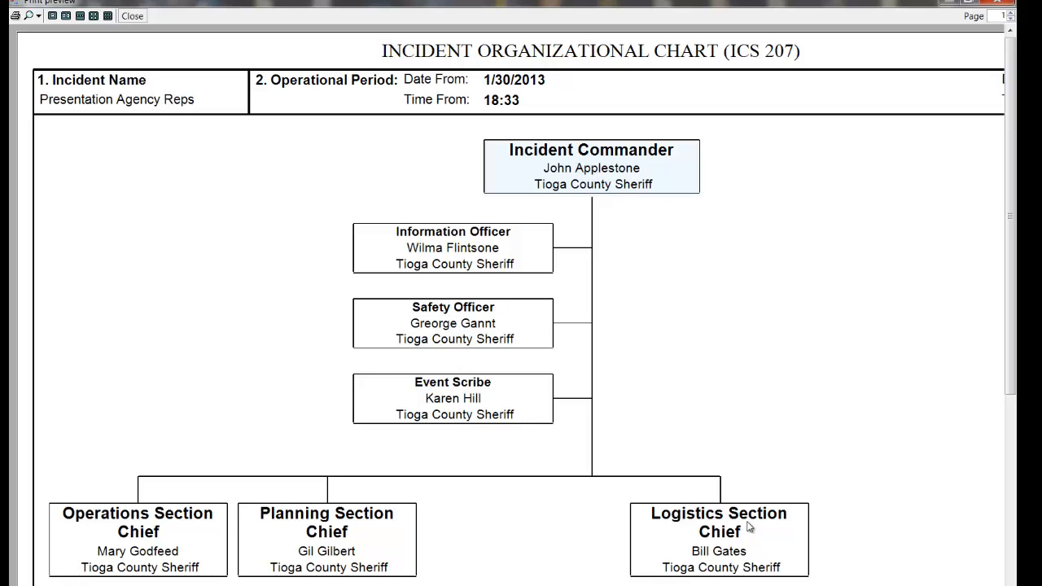
pyautogui.click(1009, 15)
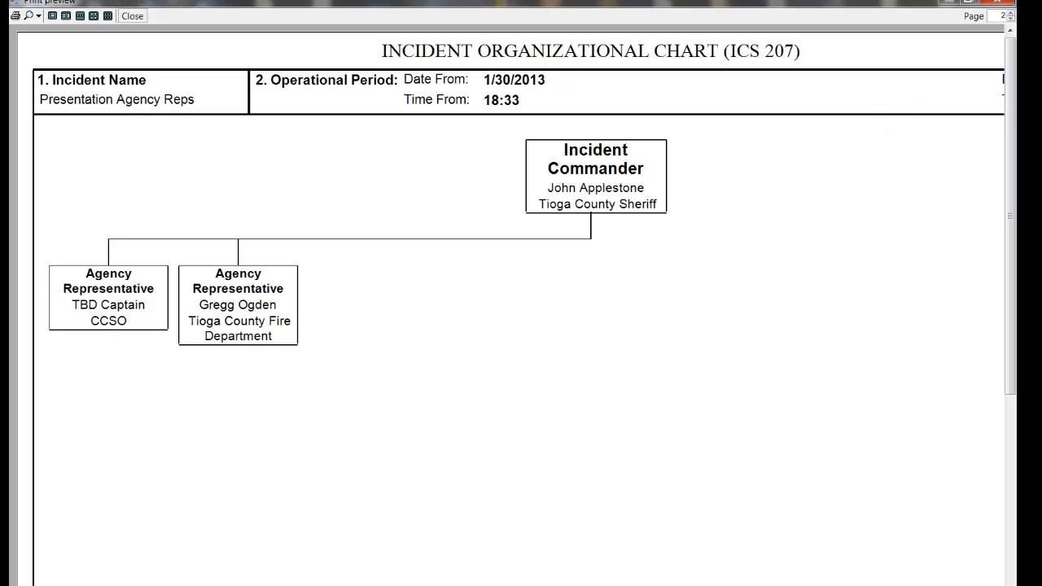
pyautogui.click(1010, 19)
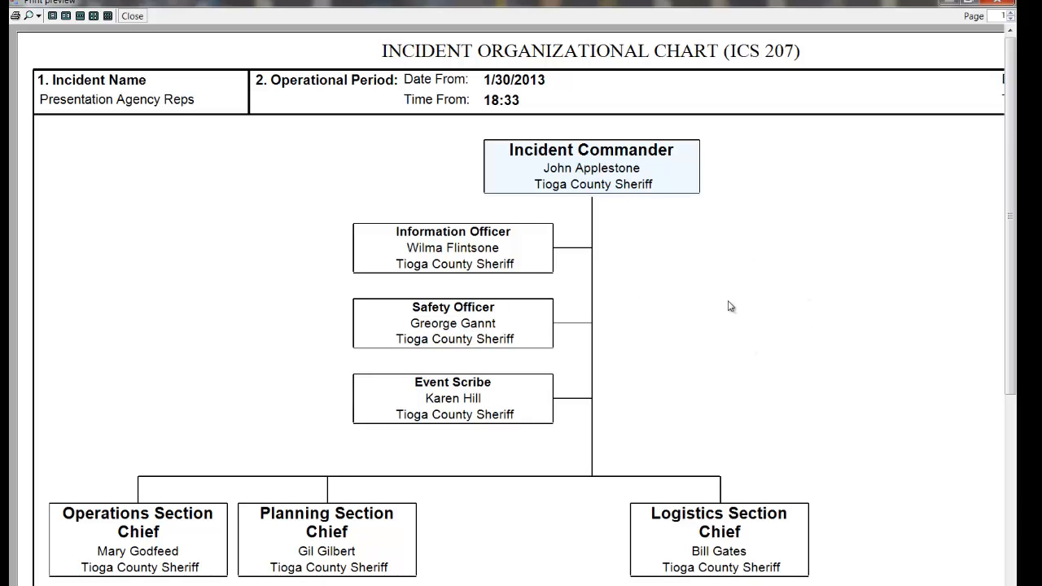
pyautogui.click(1010, 13)
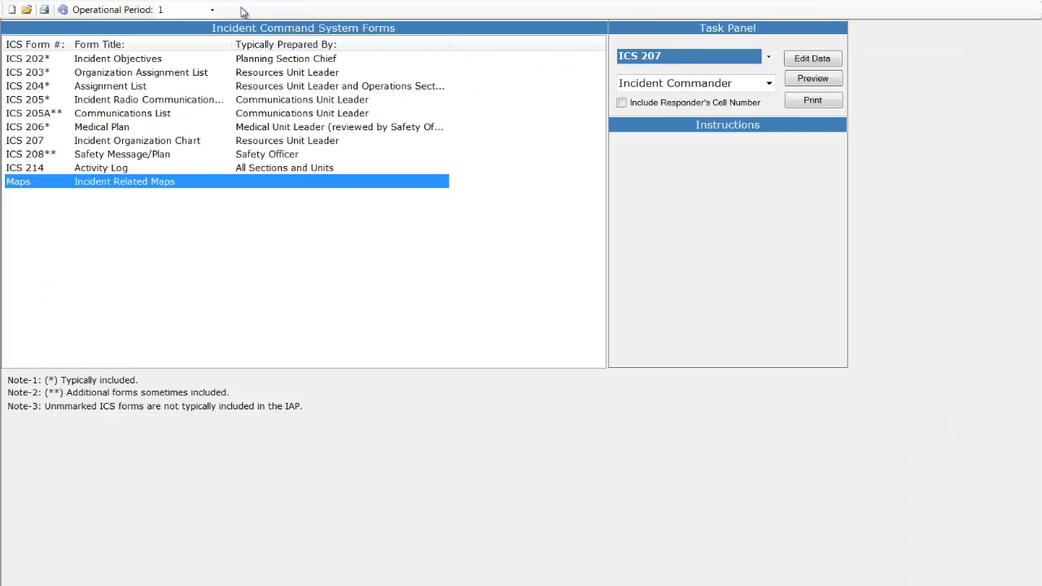
# In the Section Manager, fill the Liaison Officer position with the third person listed on the Tioga County Sheriff roster
pyautogui.click(244, 1)
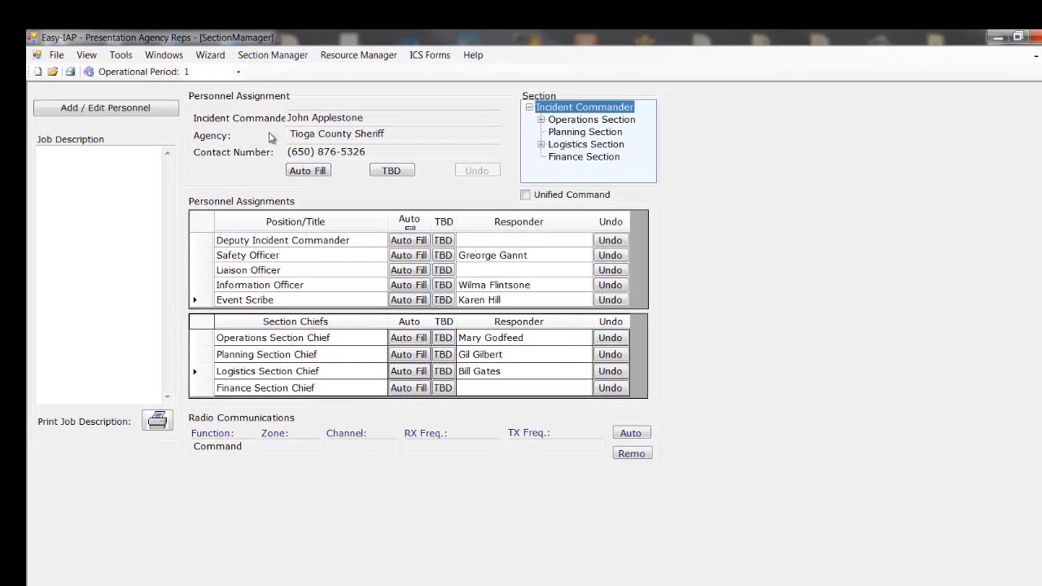
pyautogui.click(403, 272)
pyautogui.click(98, 209)
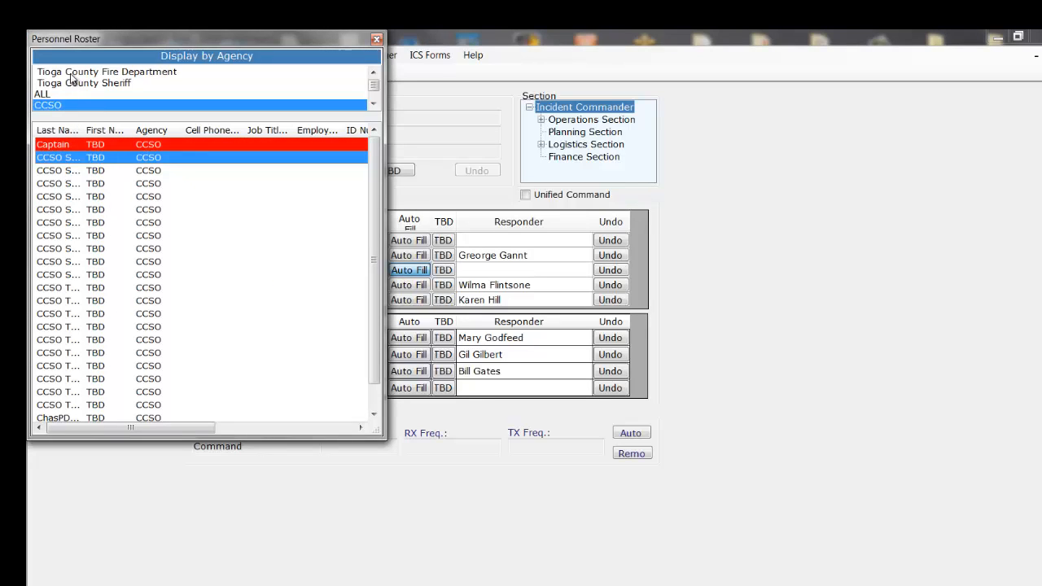
pyautogui.click(71, 73)
pyautogui.click(68, 83)
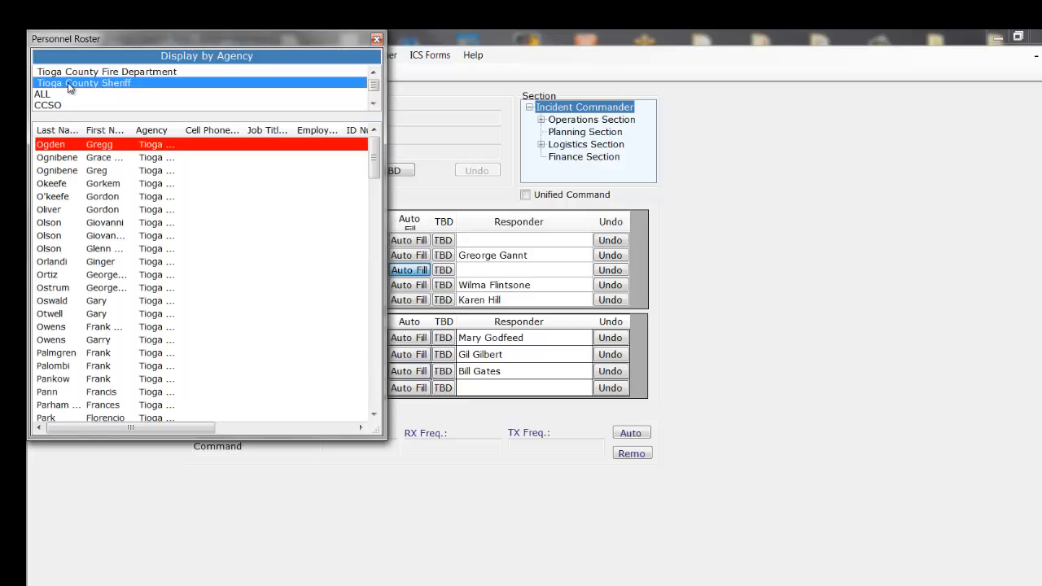
pyautogui.click(70, 173)
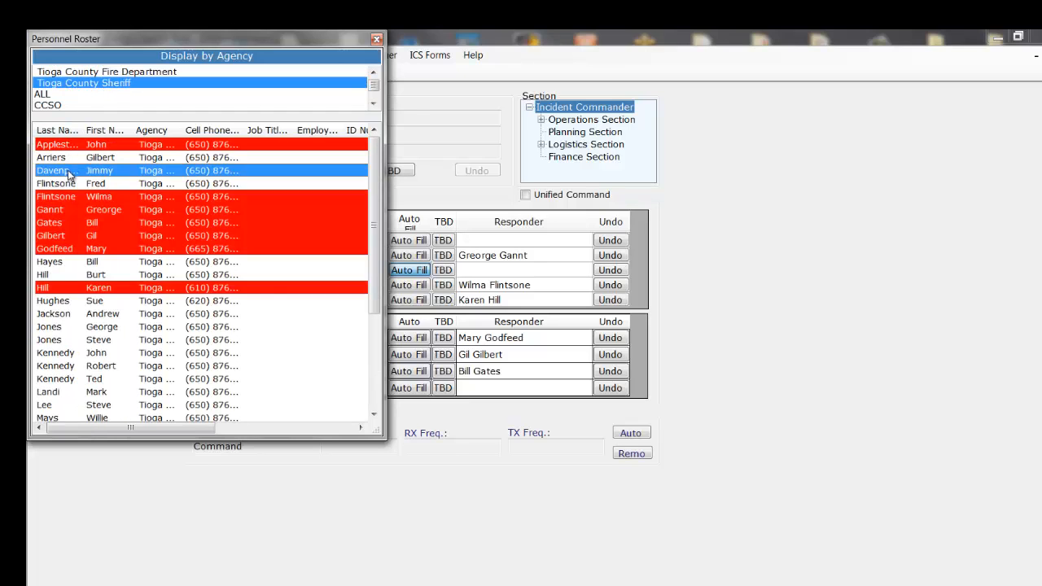
pyautogui.doubleClick(70, 173)
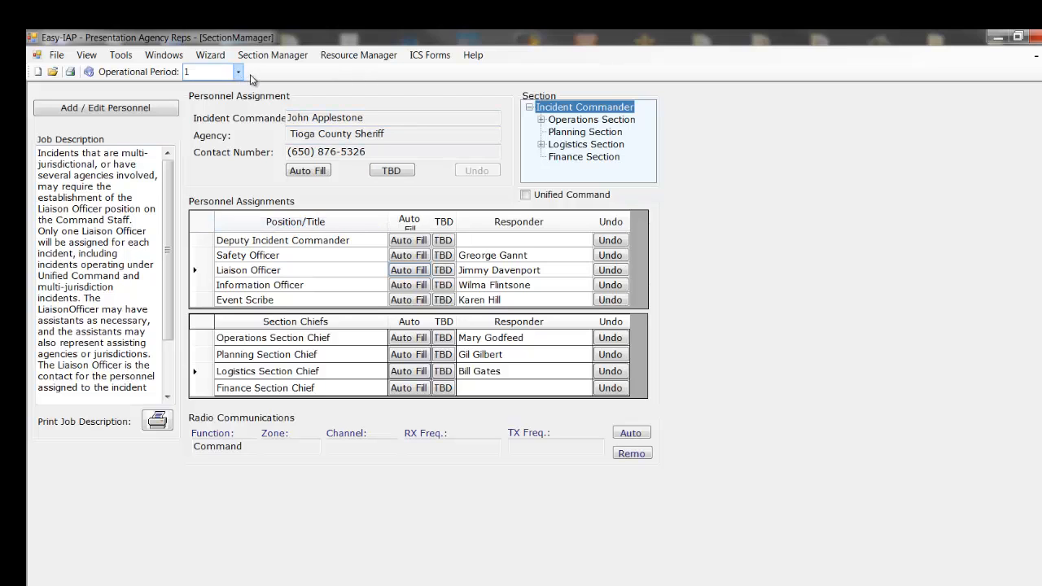
# In the Resource Manager, move the CCSO and Tioga County Fire Department Agency Representatives under the Liaison Officer and select the Liaison Officer
pyautogui.click(344, 59)
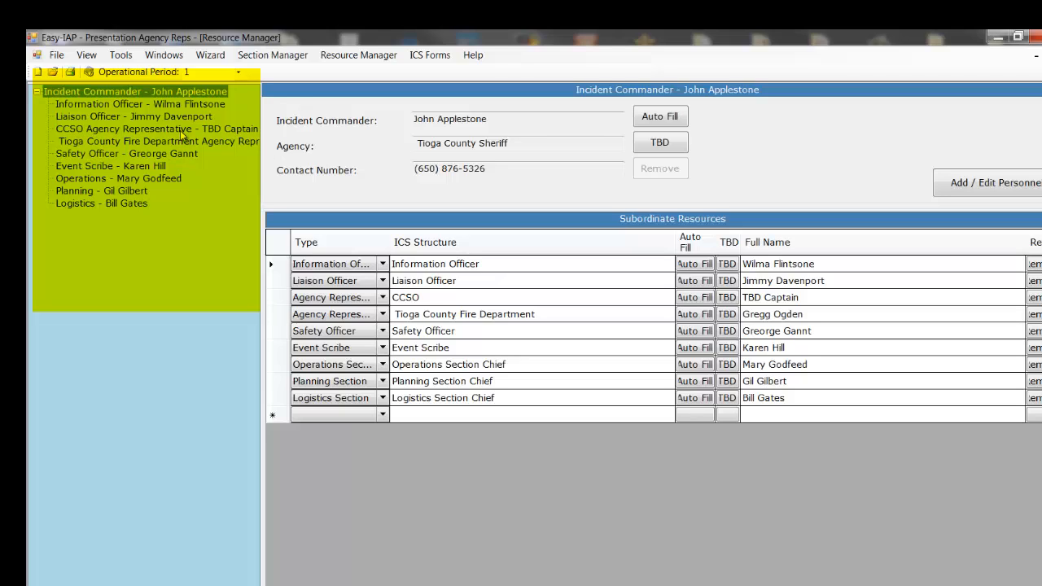
pyautogui.click(102, 130)
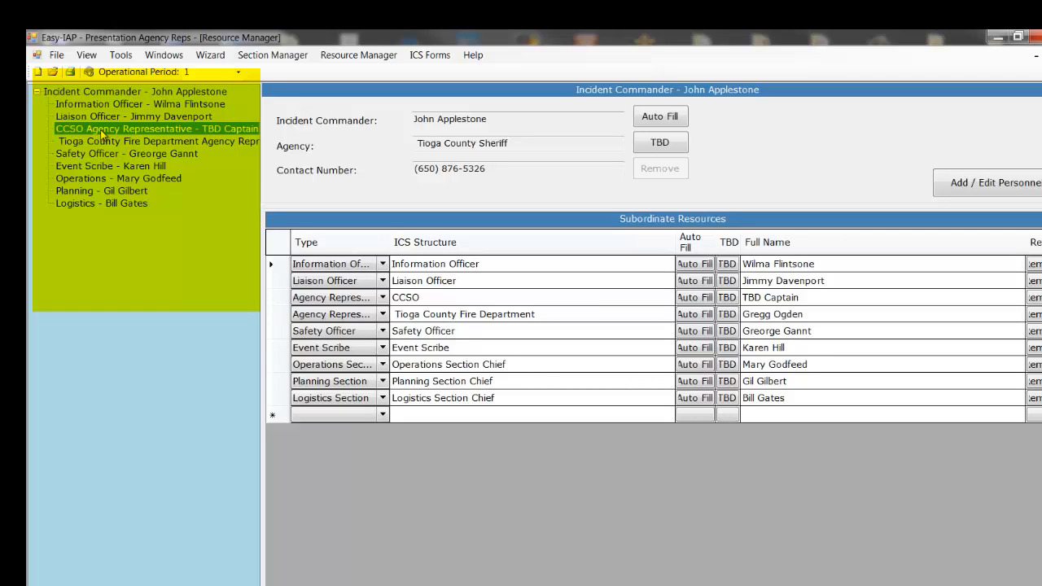
pyautogui.moveTo(100, 130); pyautogui.dragTo(106, 116)
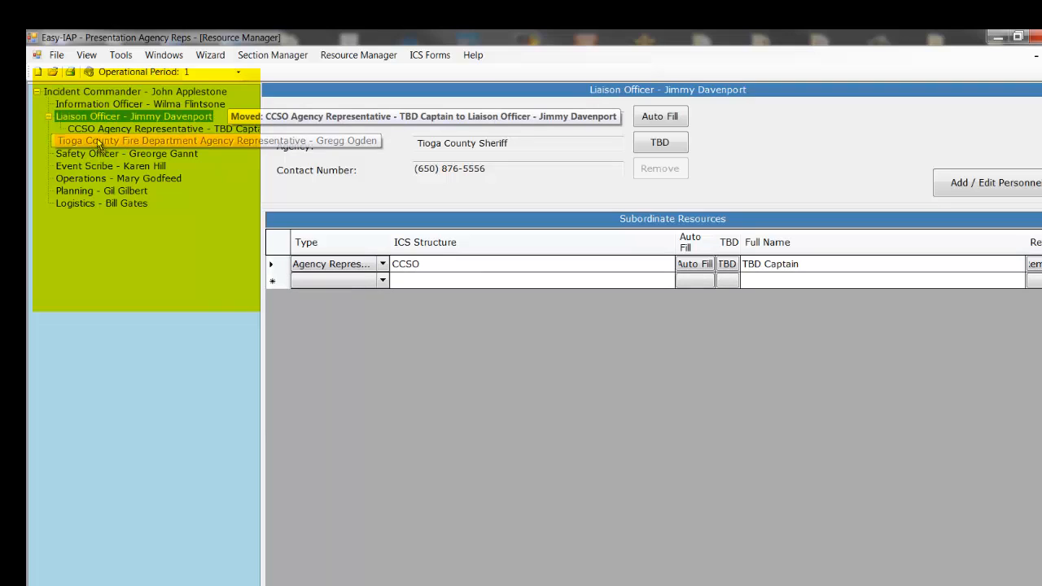
pyautogui.click(104, 128)
pyautogui.moveTo(104, 129); pyautogui.dragTo(105, 115)
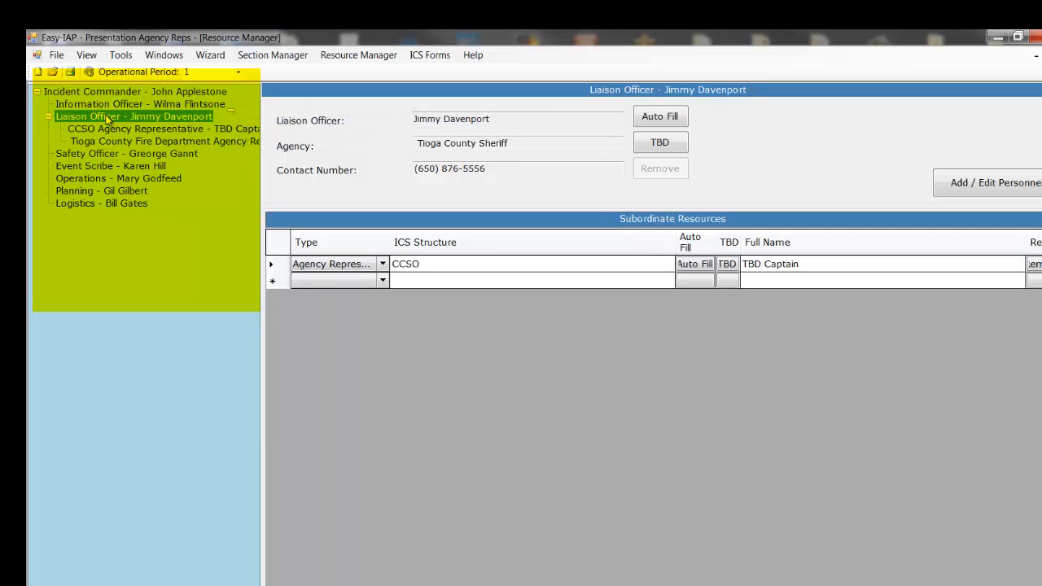
pyautogui.click(111, 104)
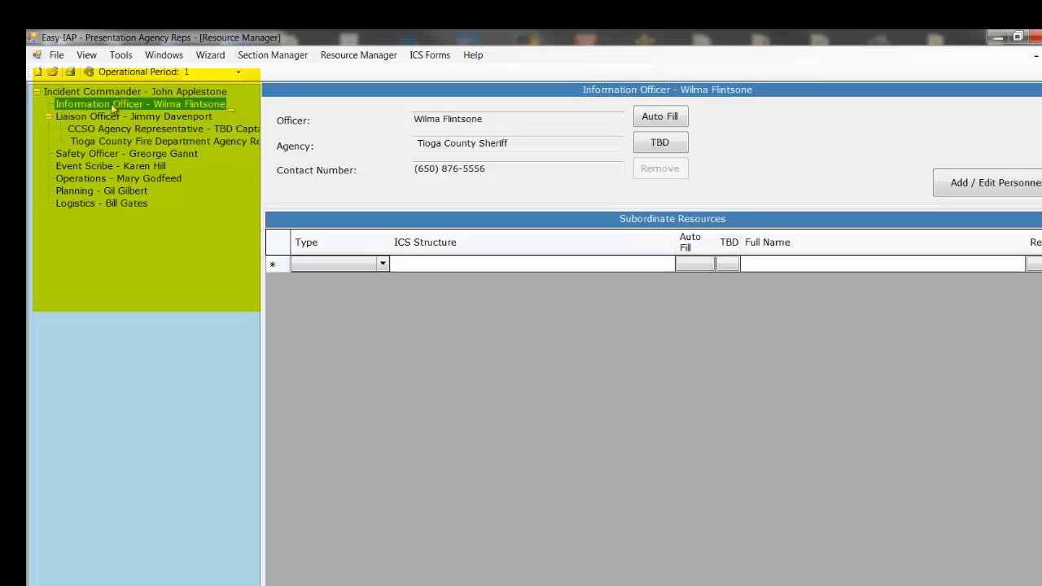
pyautogui.click(102, 118)
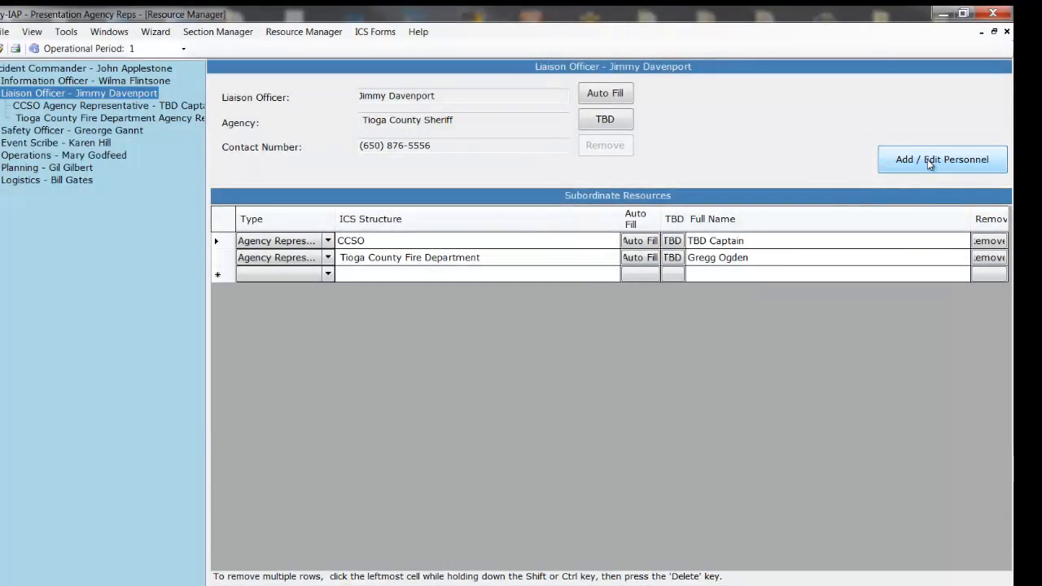
# Open the editable personnel roster and enter the new responder's first and last name in the blank row at its end
pyautogui.click(929, 161)
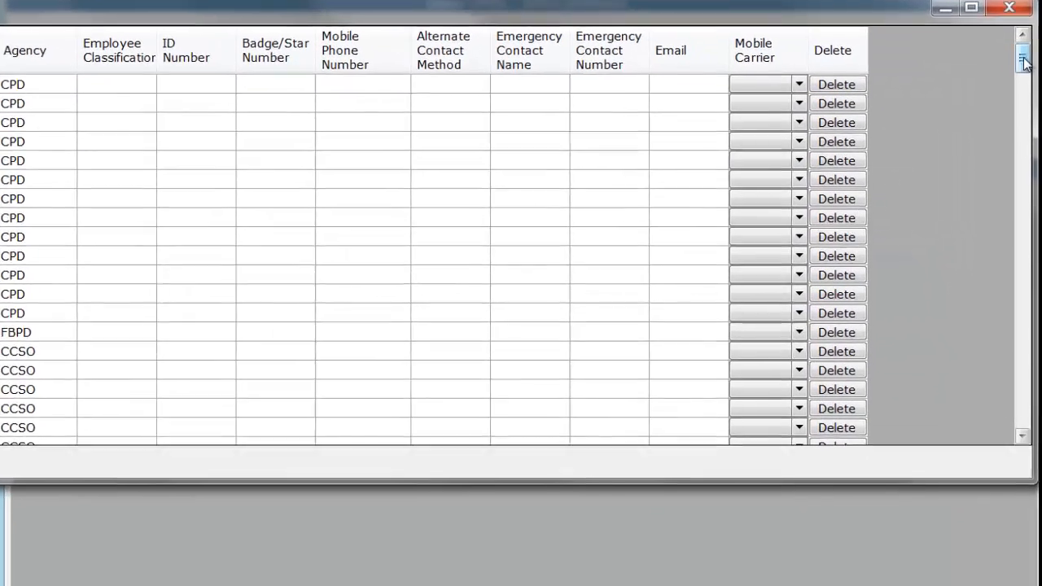
pyautogui.moveTo(999, 109); pyautogui.dragTo(1017, 437)
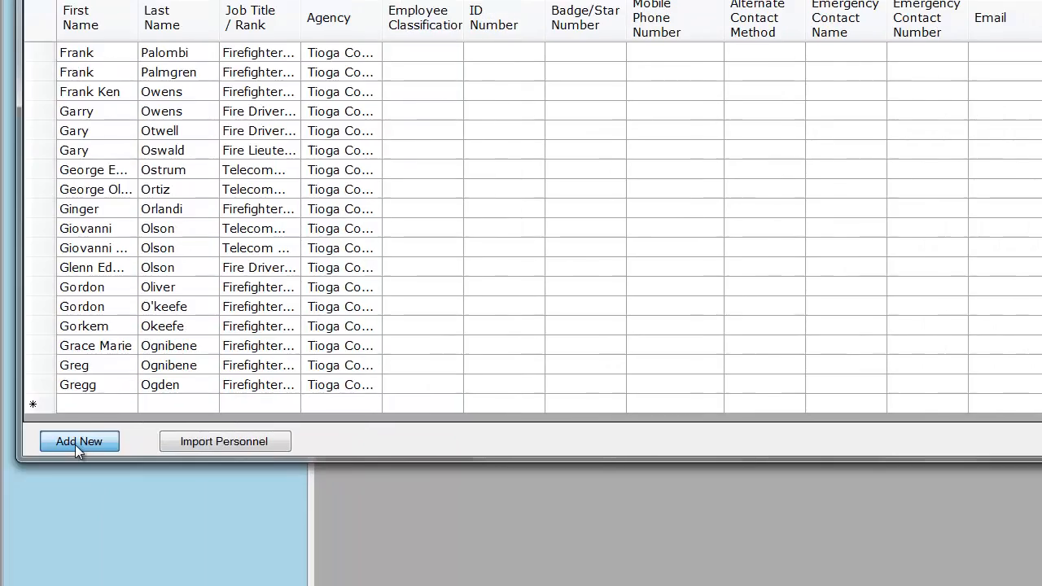
pyautogui.click(77, 441)
pyautogui.click(76, 403)
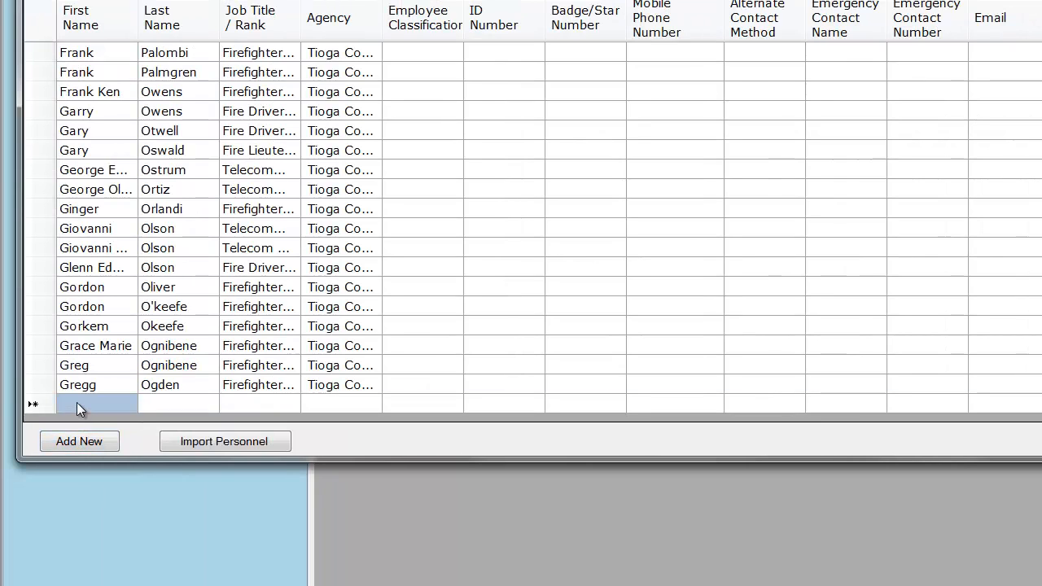
pyautogui.click(77, 403)
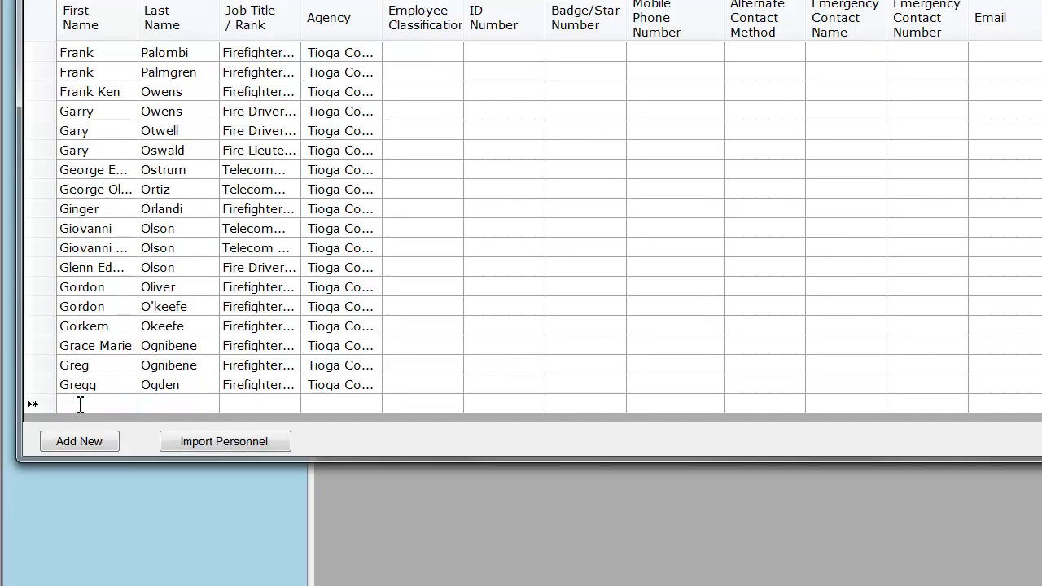
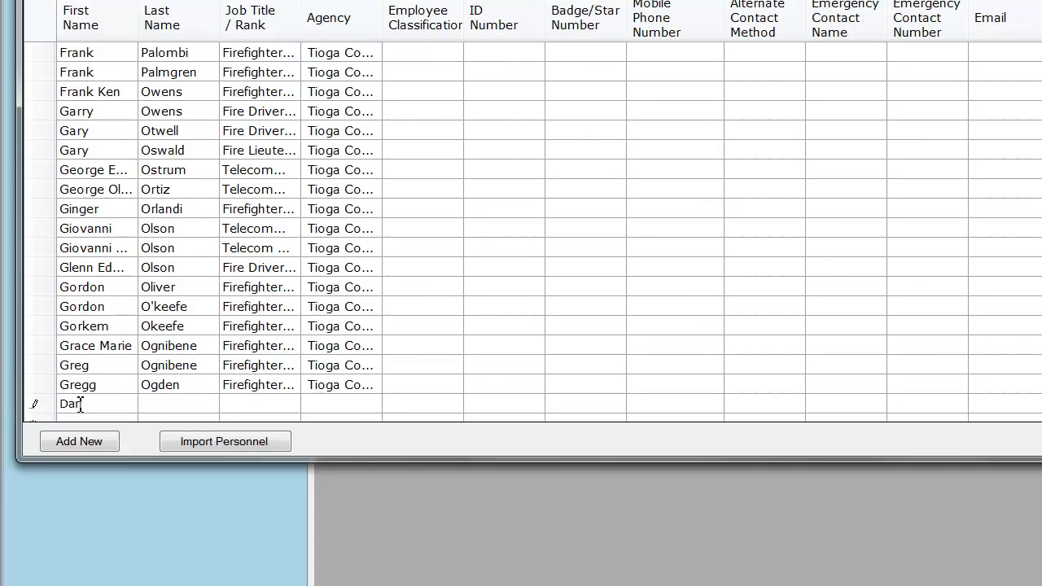
pyautogui.press('Tab')
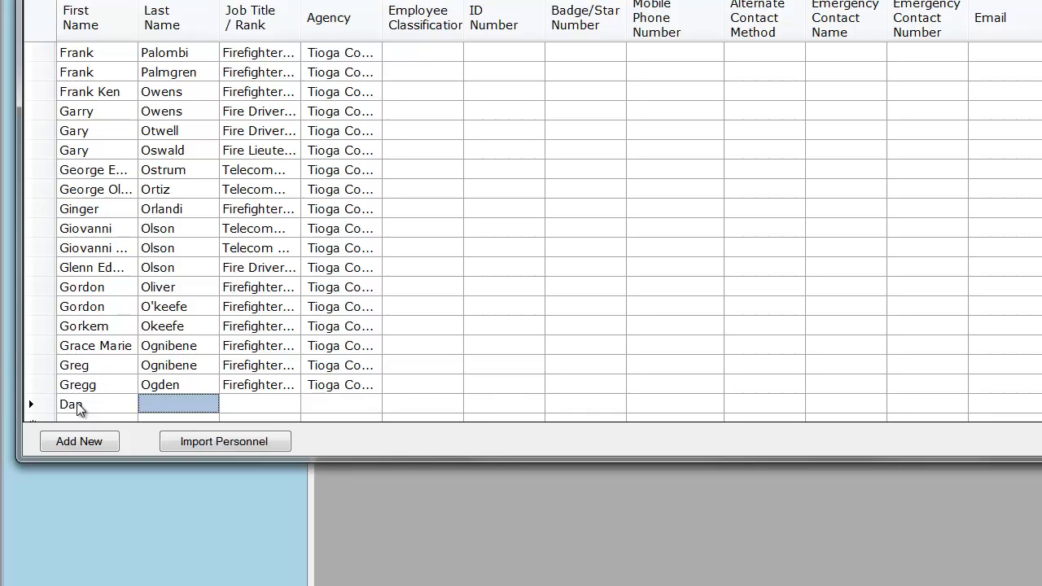
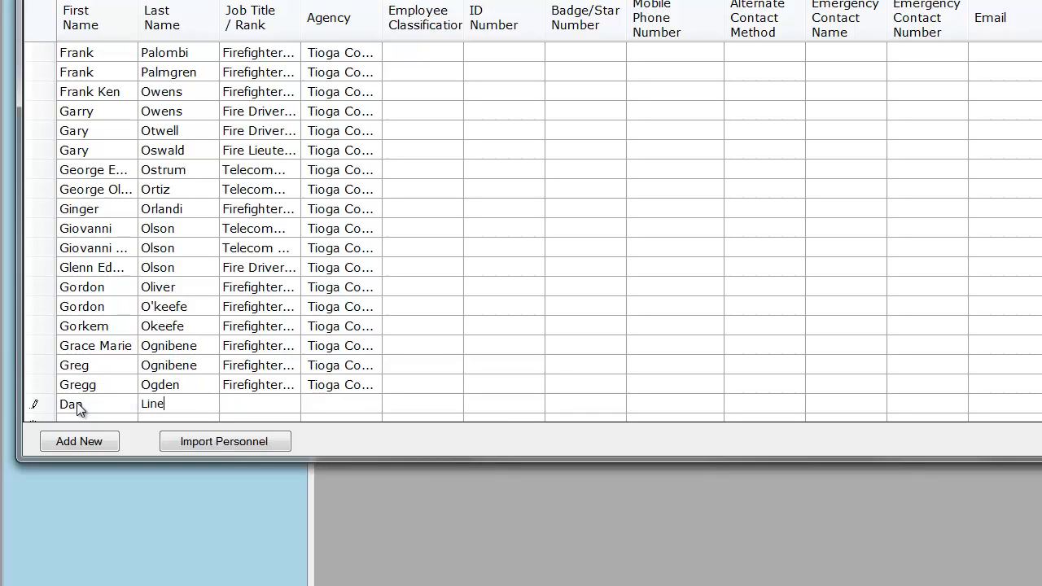
# Set the new responder's job title to Sergeant and agency to San Francisco PD, add the record, and close the roster
pyautogui.click(231, 402)
pyautogui.write('Serg')
pyautogui.click(334, 402)
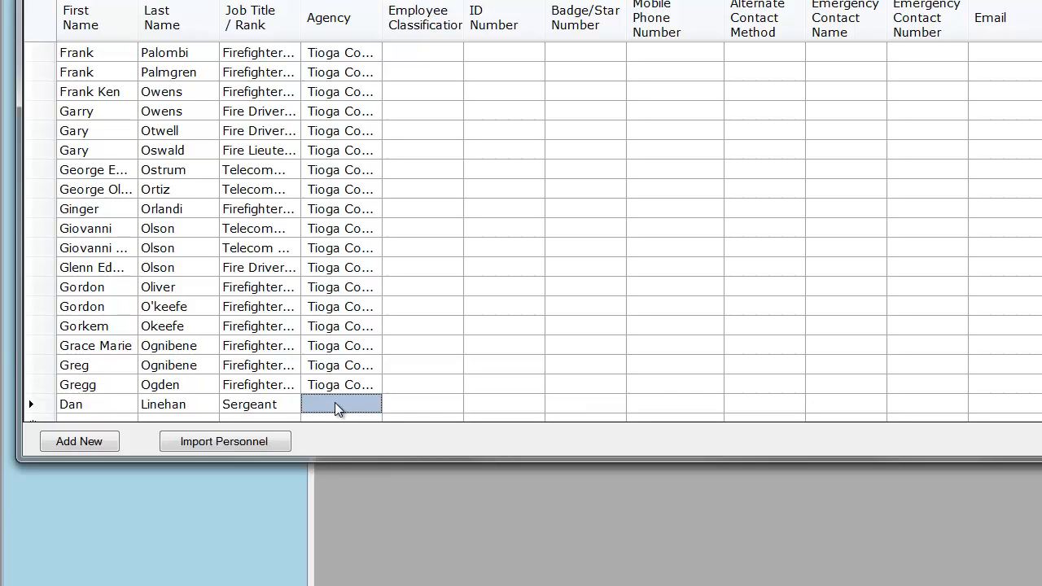
pyautogui.write('San Fran')
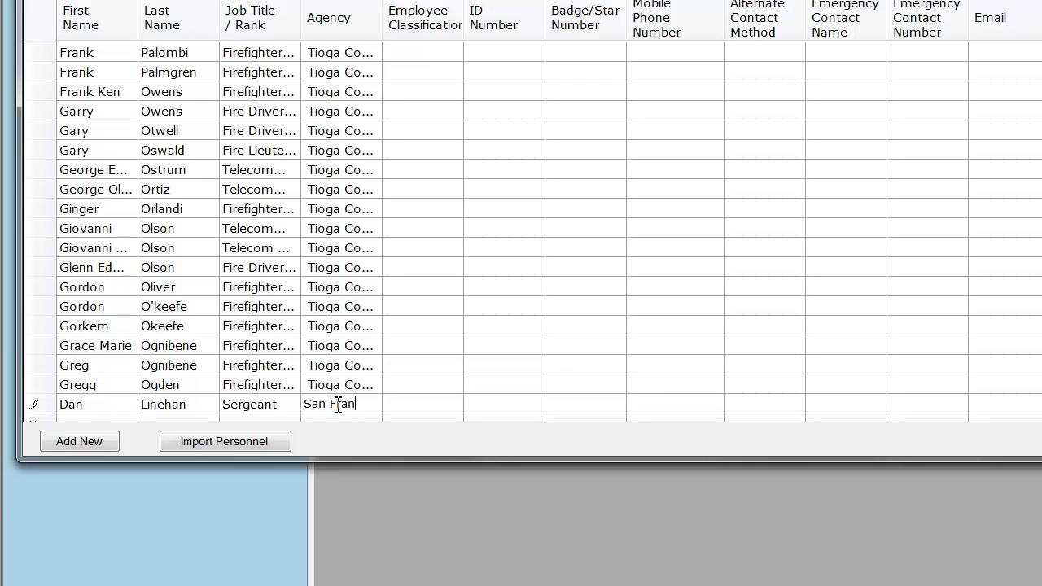
pyautogui.write('cisco PD')
pyautogui.click(74, 445)
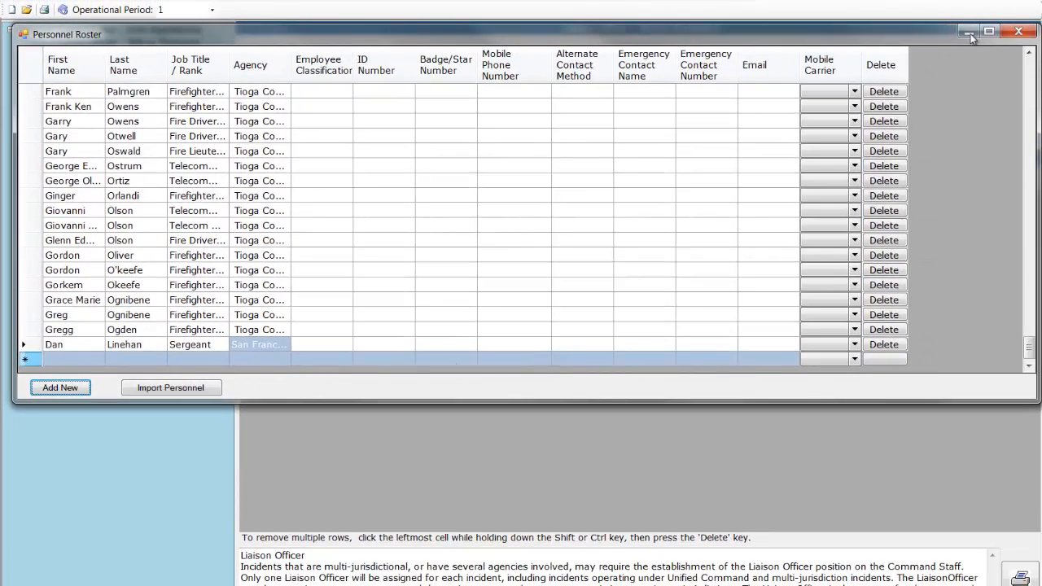
pyautogui.click(1016, 32)
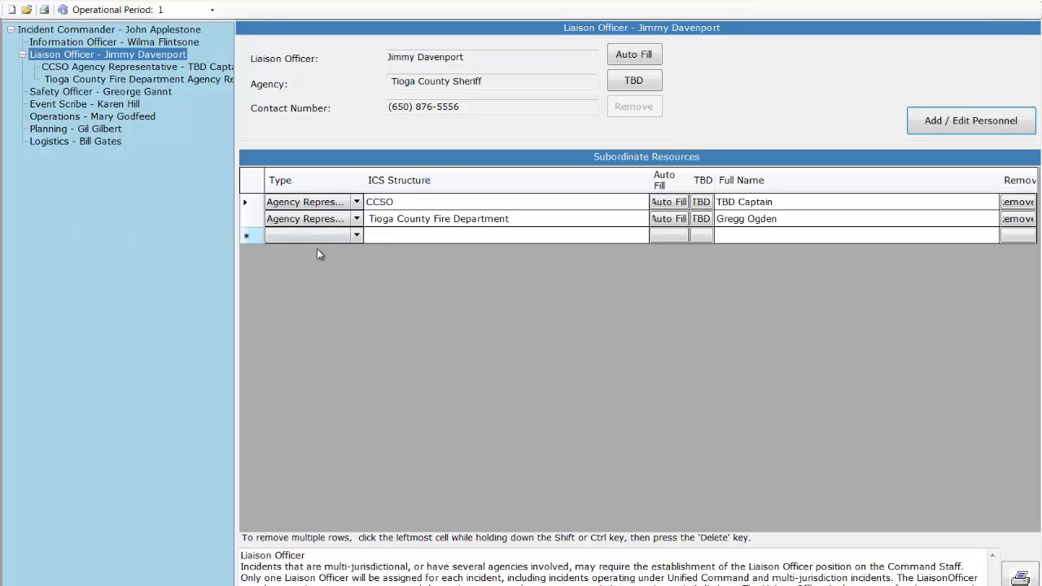
# Add an Agency Representative under the Liaison Officer, filled with the new responder from the San Francisco PD roster
pyautogui.click(358, 236)
pyautogui.click(356, 236)
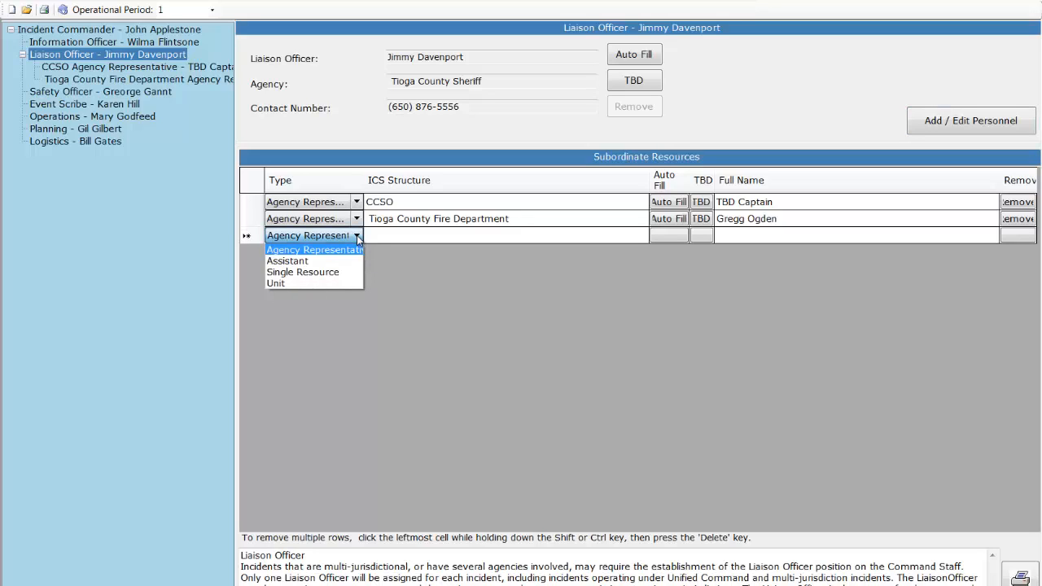
pyautogui.click(332, 250)
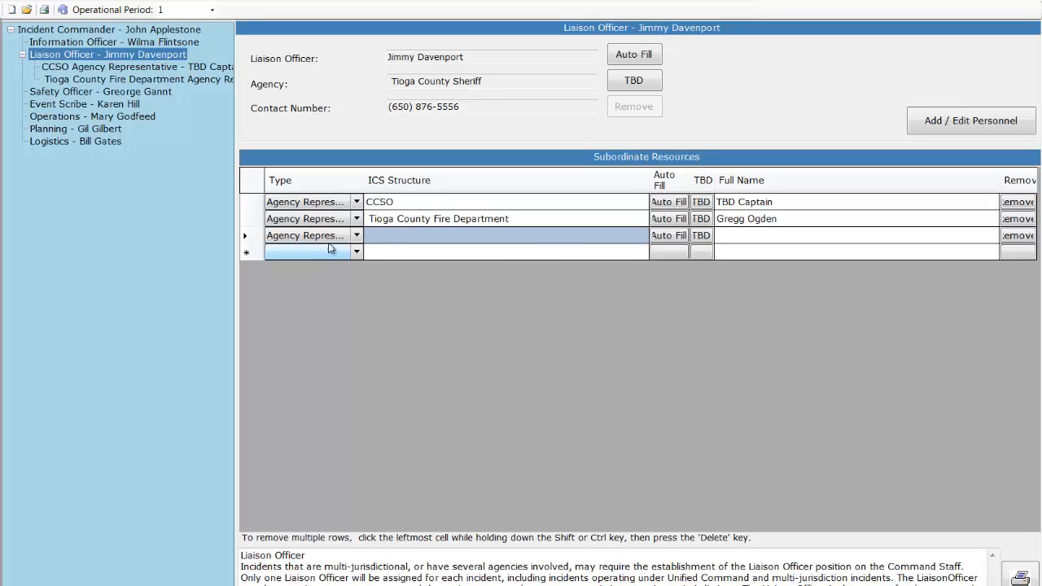
pyautogui.click(669, 236)
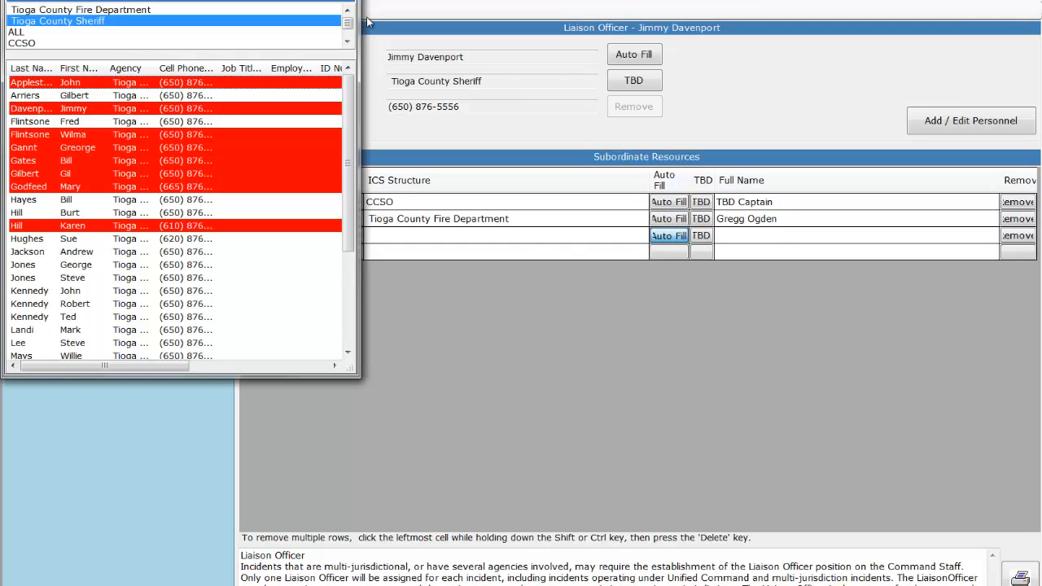
pyautogui.moveTo(348, 24); pyautogui.dragTo(348, 37)
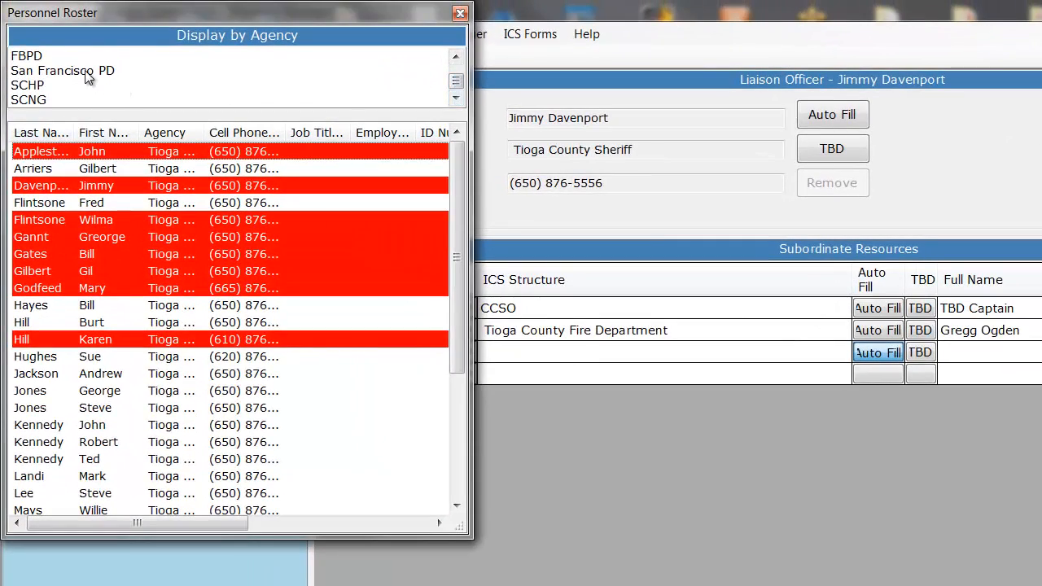
pyautogui.click(83, 67)
pyautogui.doubleClick(37, 151)
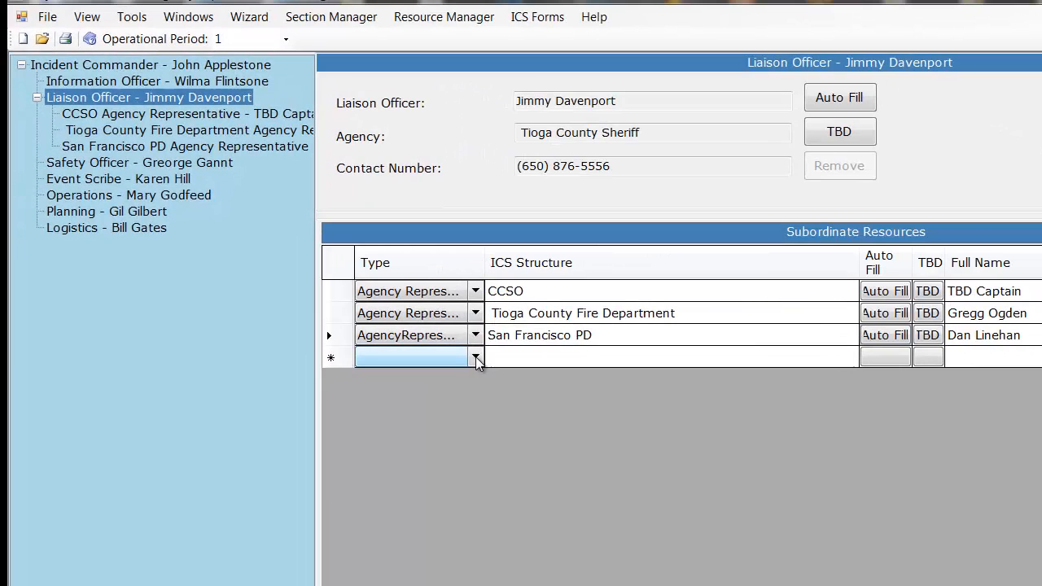
# Add a subordinate resource of type Assistant under the Liaison Officer
pyautogui.click(356, 253)
pyautogui.click(475, 357)
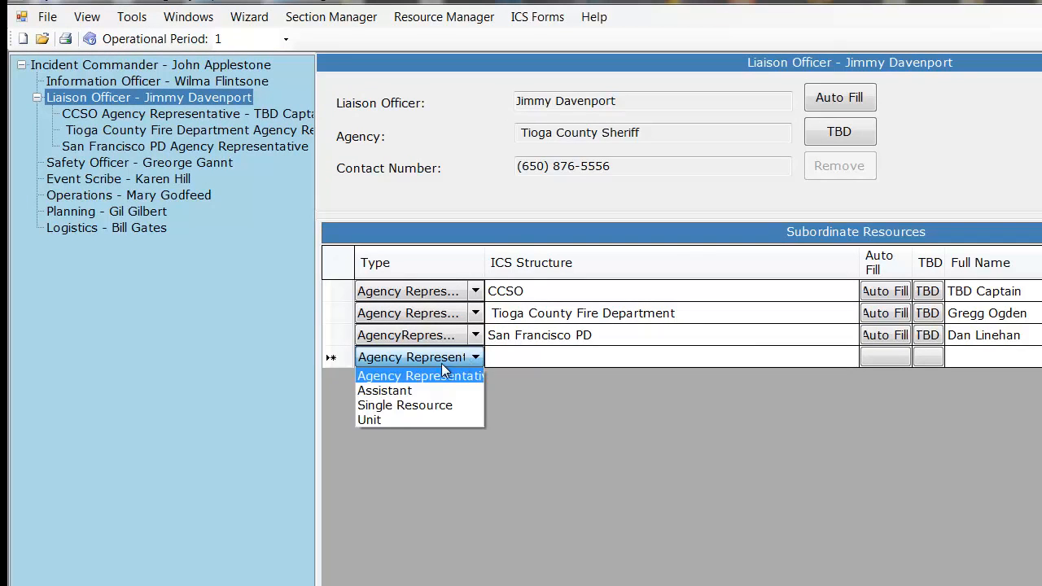
pyautogui.click(396, 398)
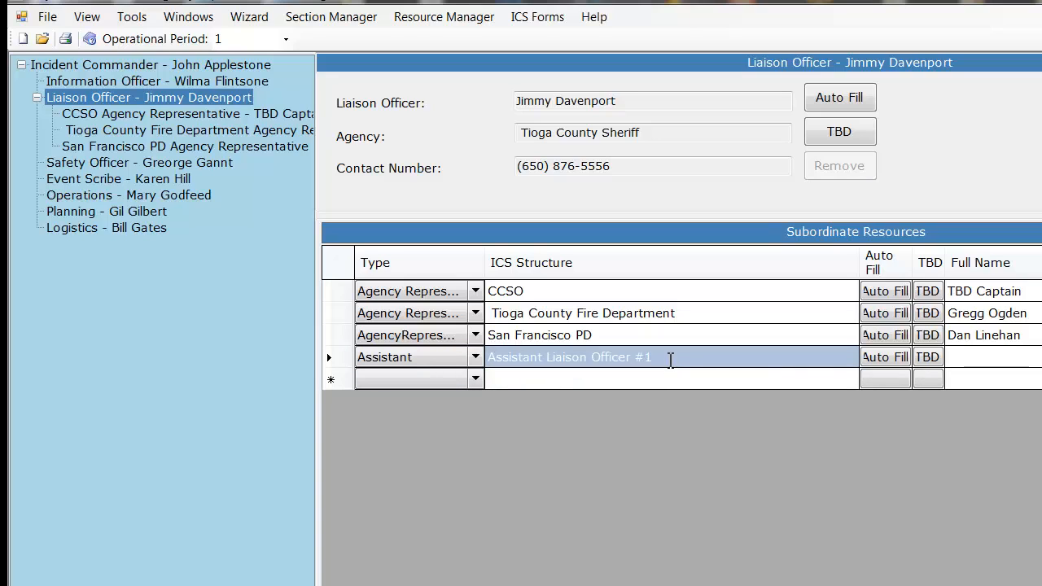
# Change the new assistant's ICS structure title to "Assistant Liaison Officer for Federal Agenies"
pyautogui.click(670, 359)
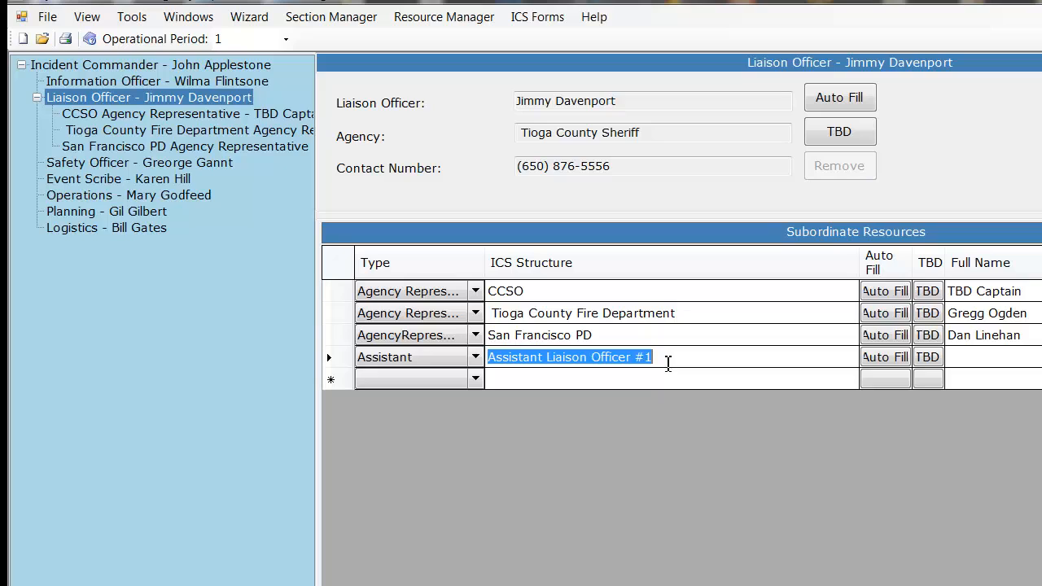
pyautogui.click(667, 364)
pyautogui.press('BackSpace')
pyautogui.press('BackSpace')
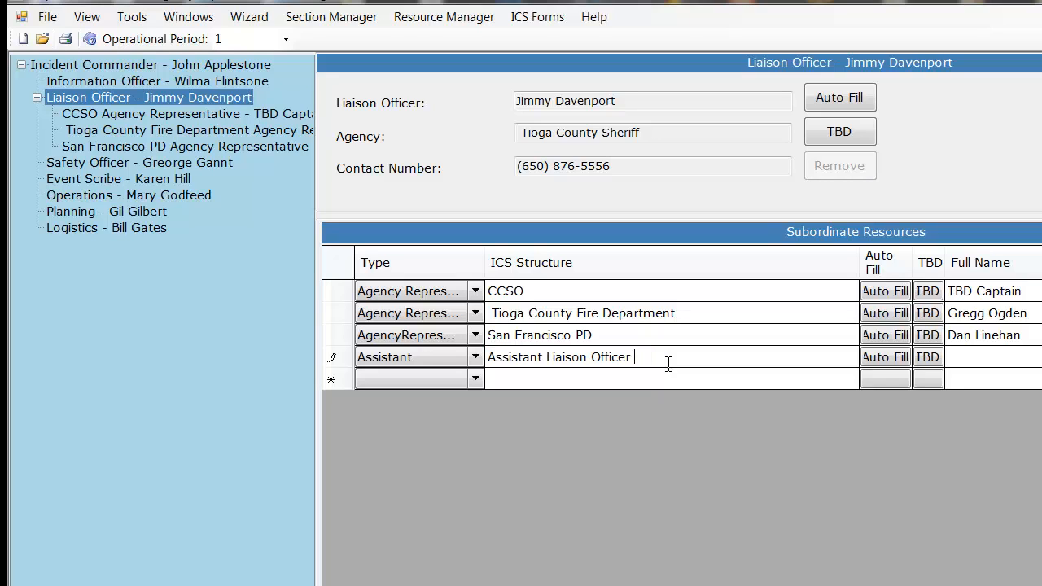
pyautogui.write('for Federal Agenies')
# Auto-fill the Assistant Liaison Officer position with the fourth person in the Tioga County Sheriff roster
pyautogui.click(883, 365)
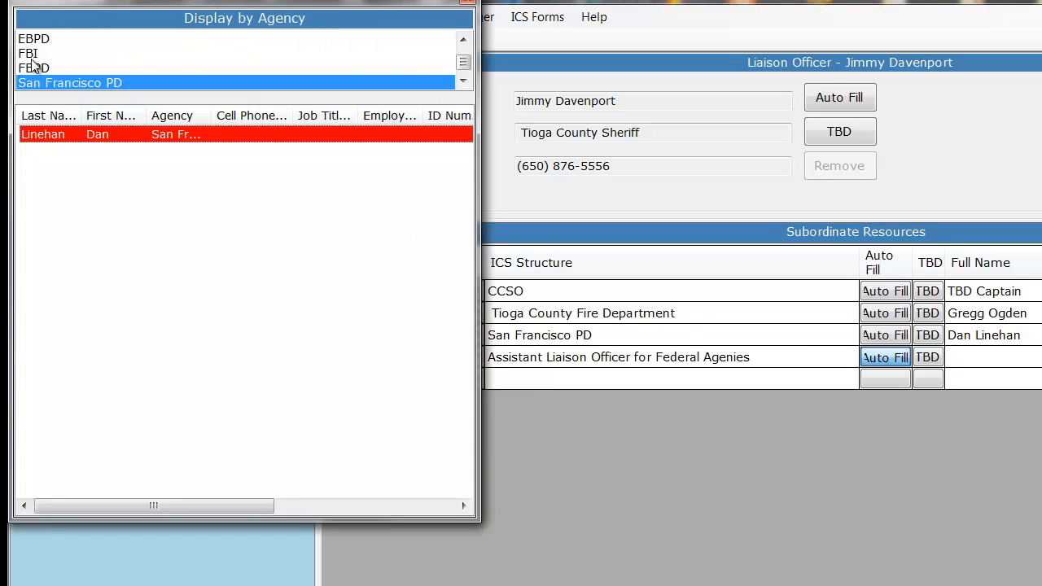
pyautogui.scroll(2, 465, 58)
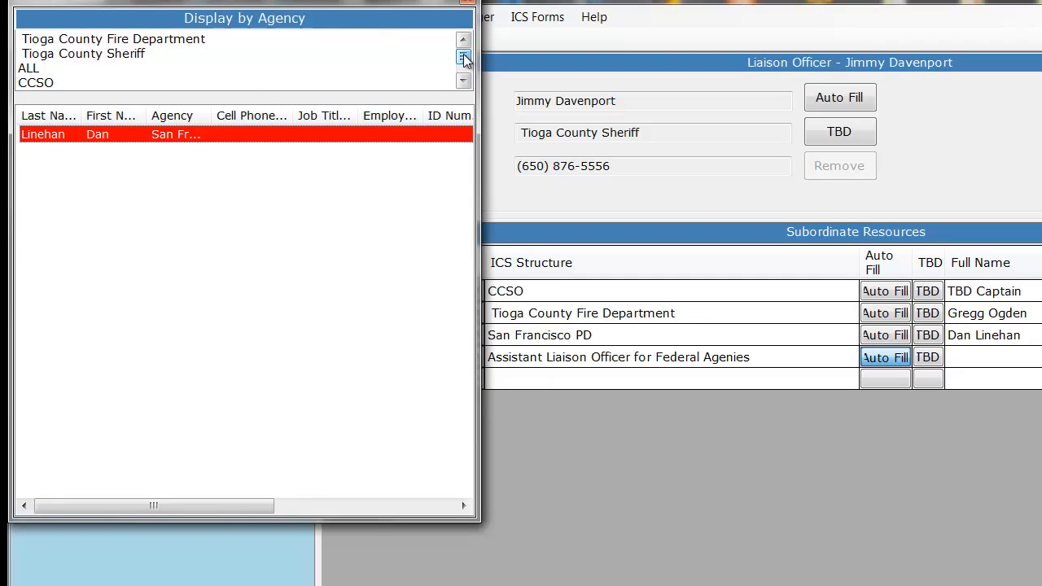
pyautogui.click(111, 54)
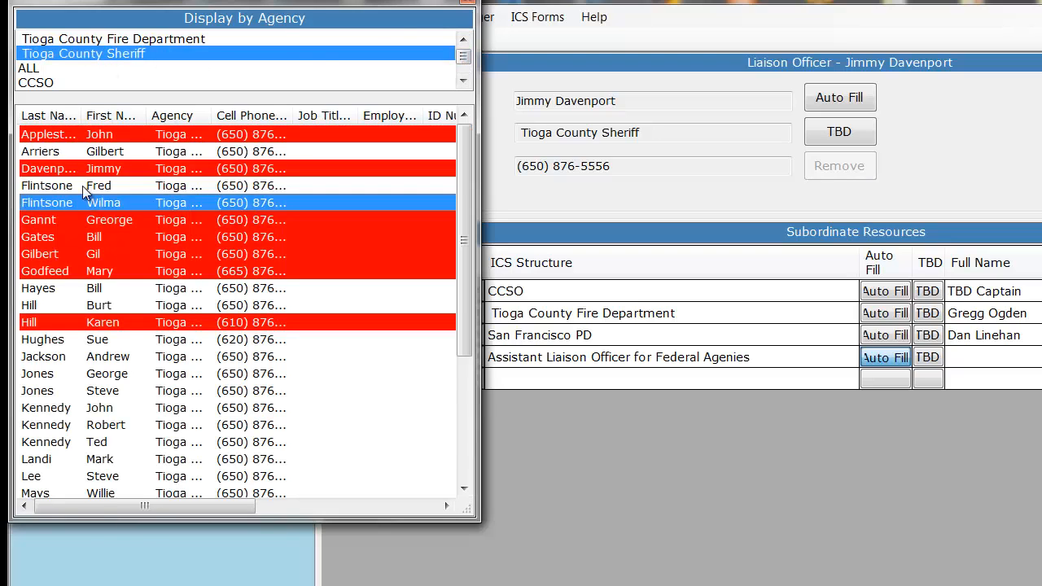
pyautogui.doubleClick(82, 185)
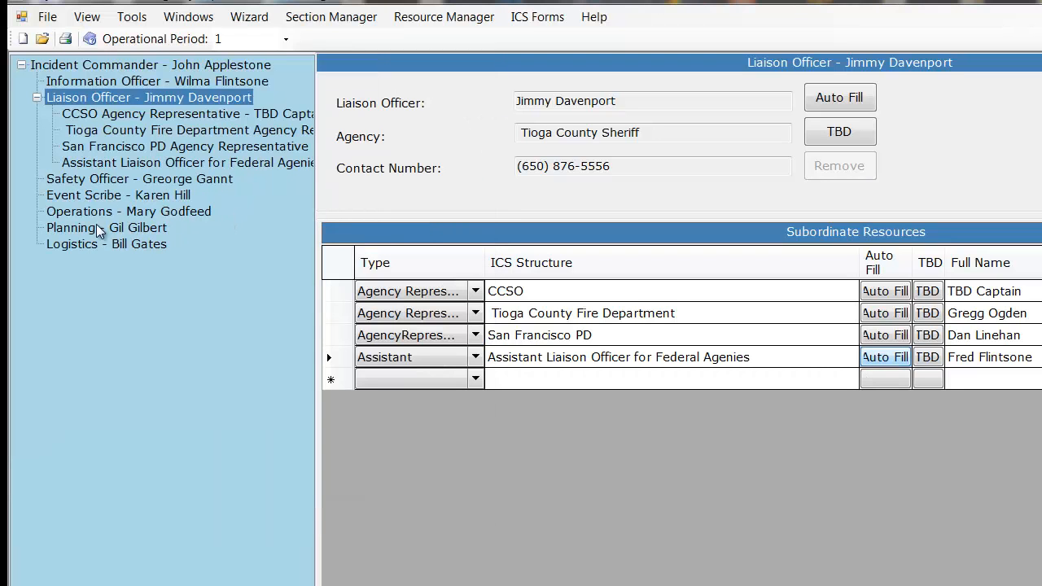
# Move the Tioga County Fire Department Agency Representative under the Assistant Liaison Officer and check which subordinate types can be added there
pyautogui.click(152, 132)
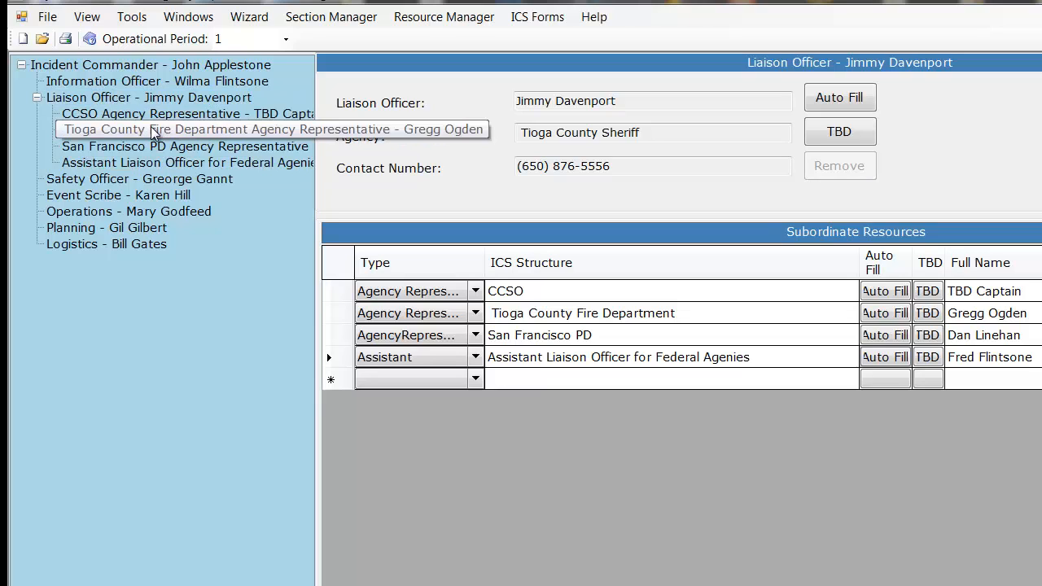
pyautogui.moveTo(153, 131); pyautogui.dragTo(153, 160)
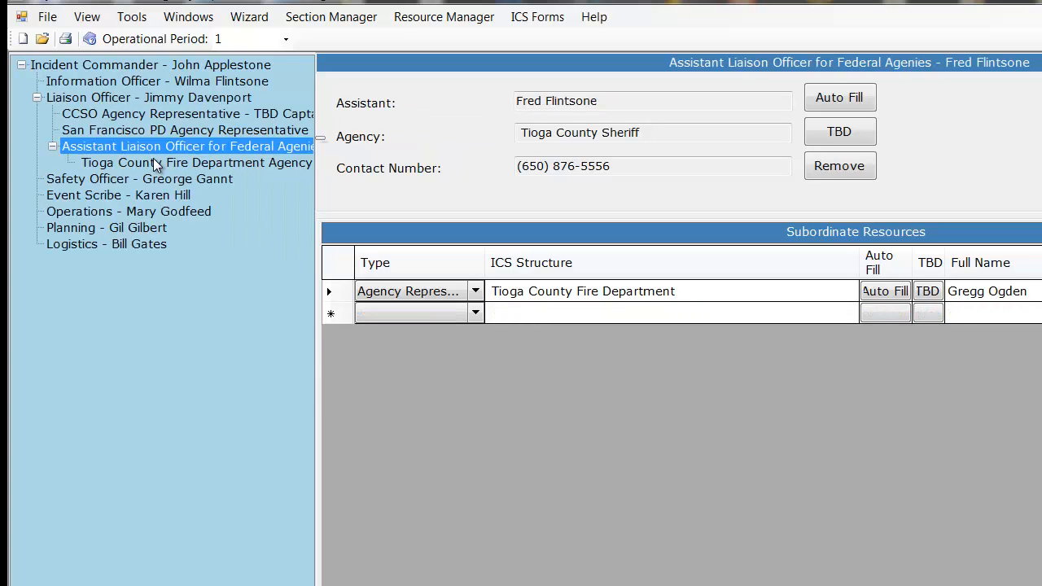
pyautogui.click(474, 312)
pyautogui.click(474, 313)
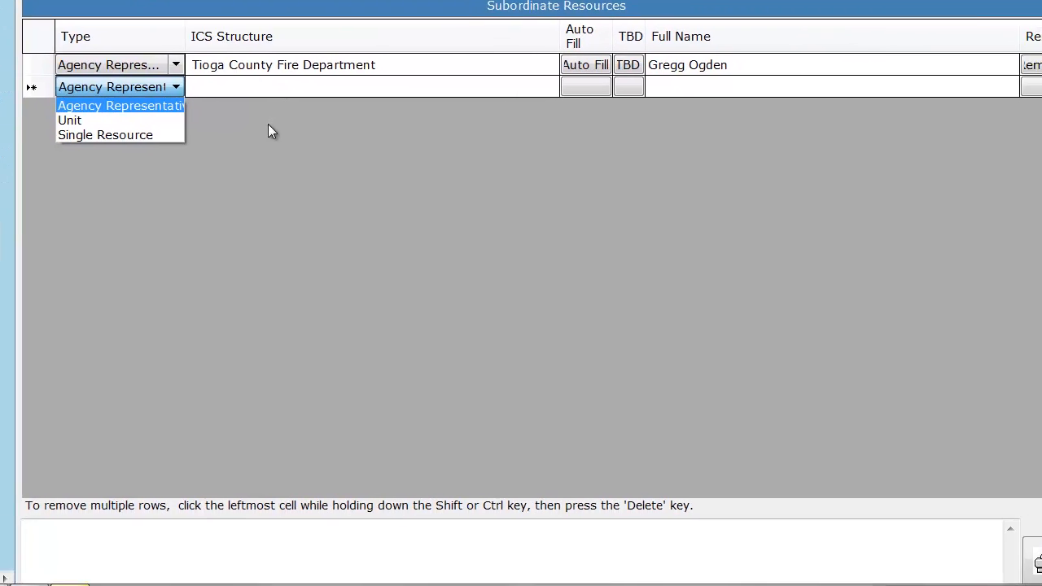
pyautogui.click(268, 125)
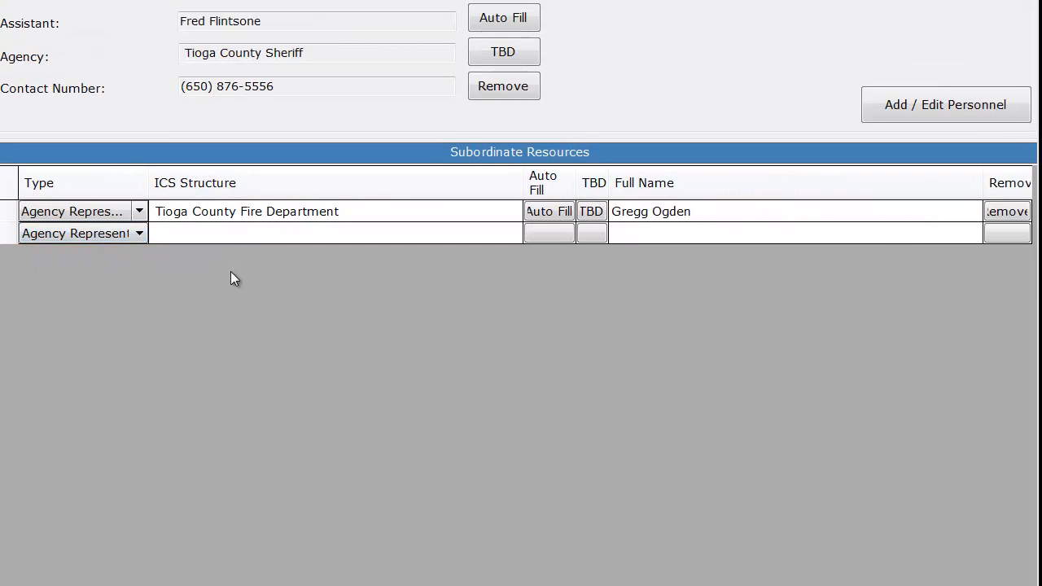